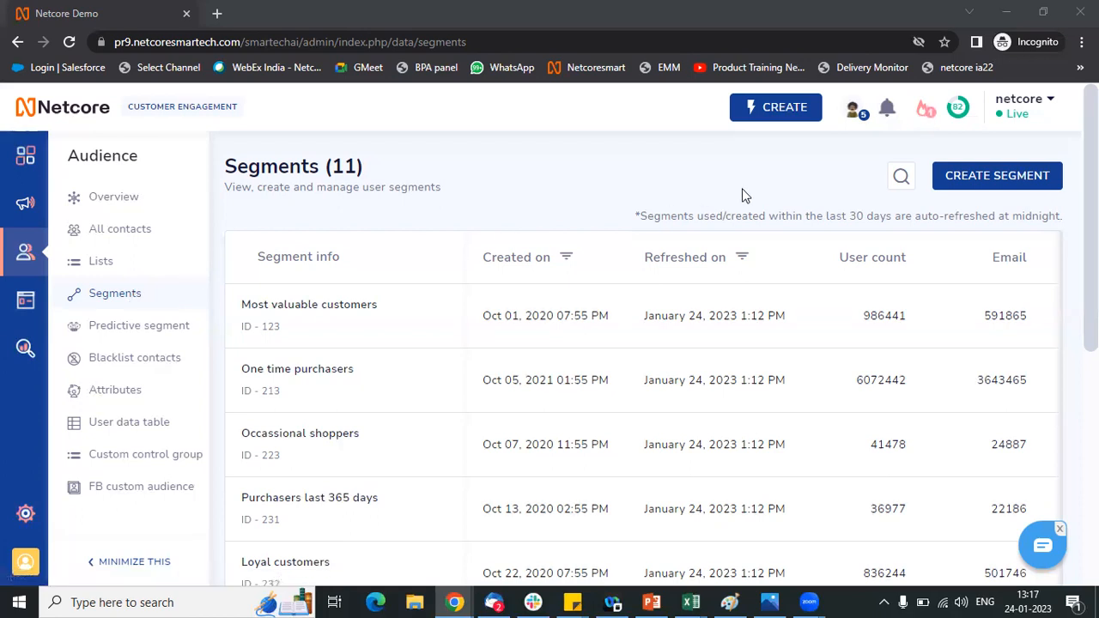
# Create a new segment and name it "Segment demo web"
pyautogui.click(1026, 183)
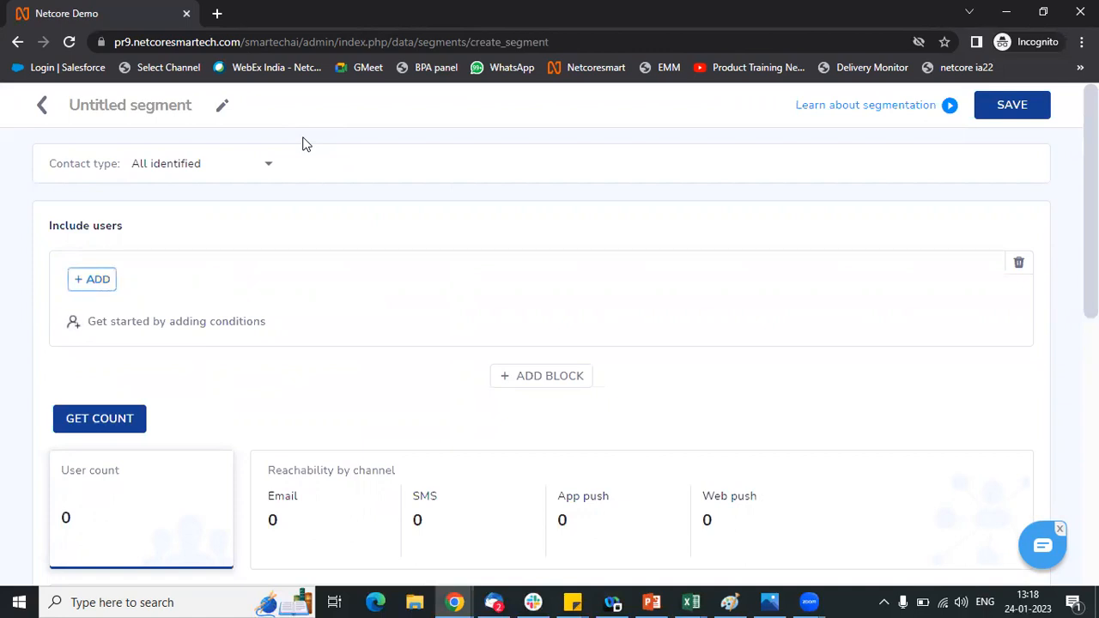
pyautogui.click(220, 108)
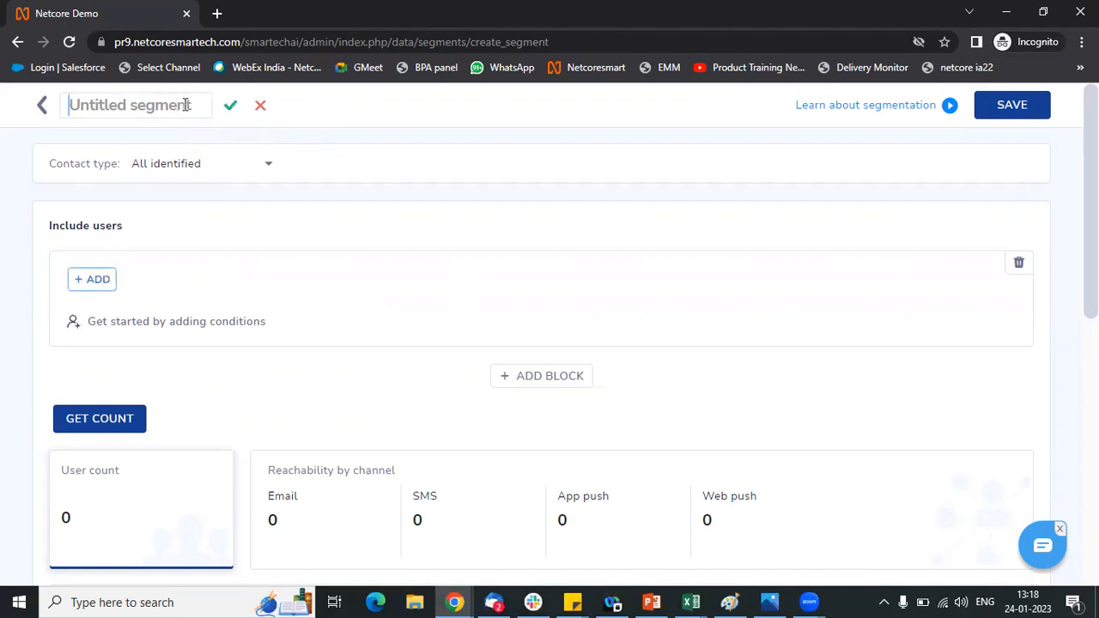
pyautogui.write('S')
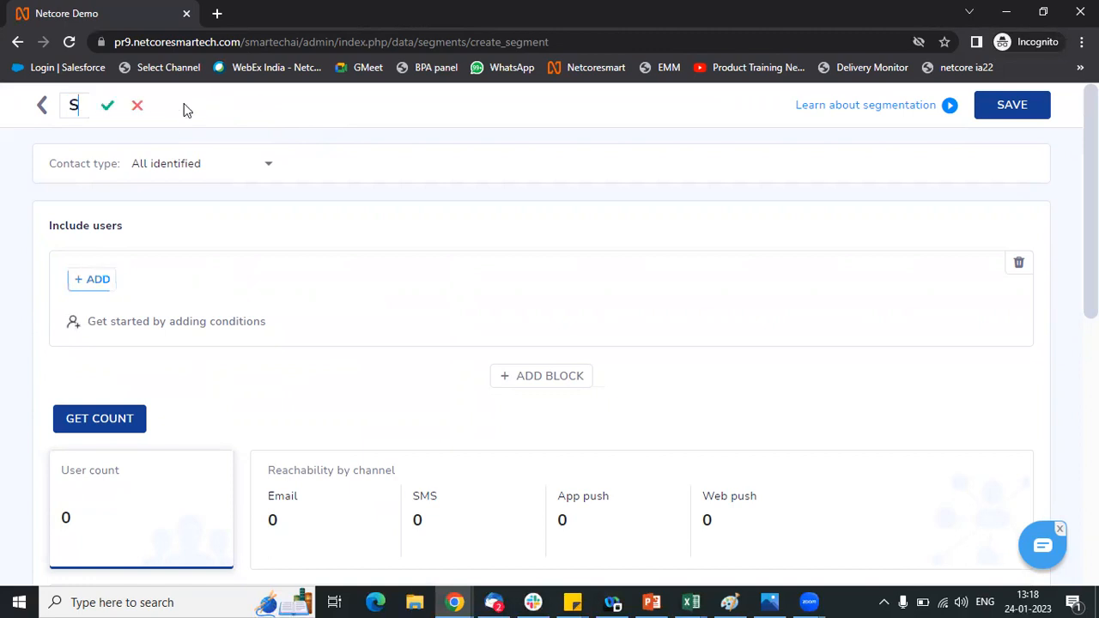
pyautogui.write('egment de')
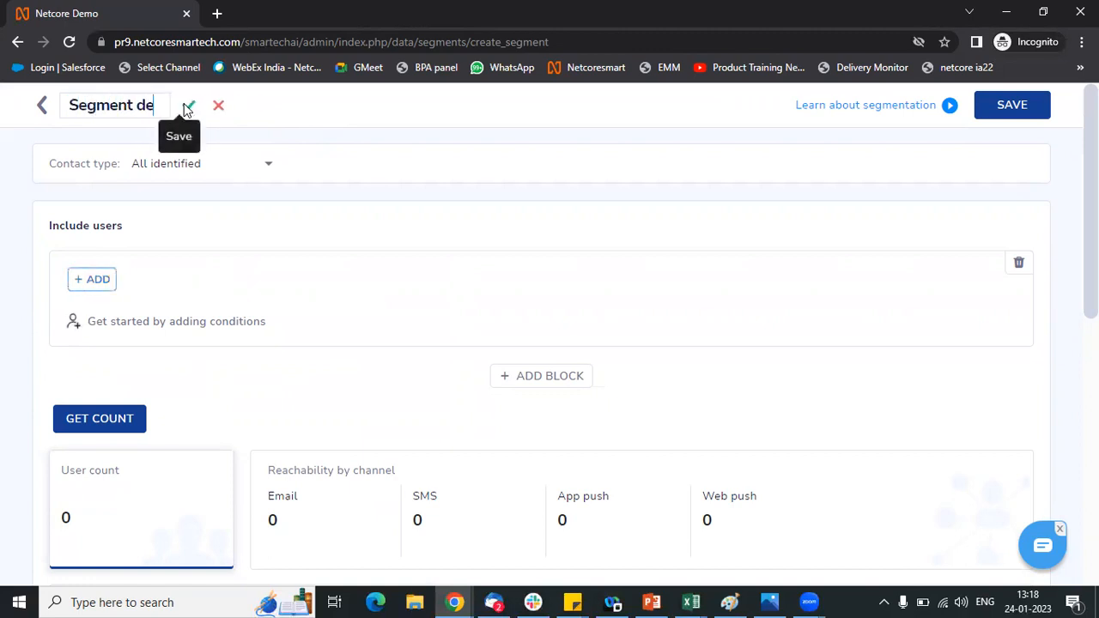
pyautogui.write('mo web')
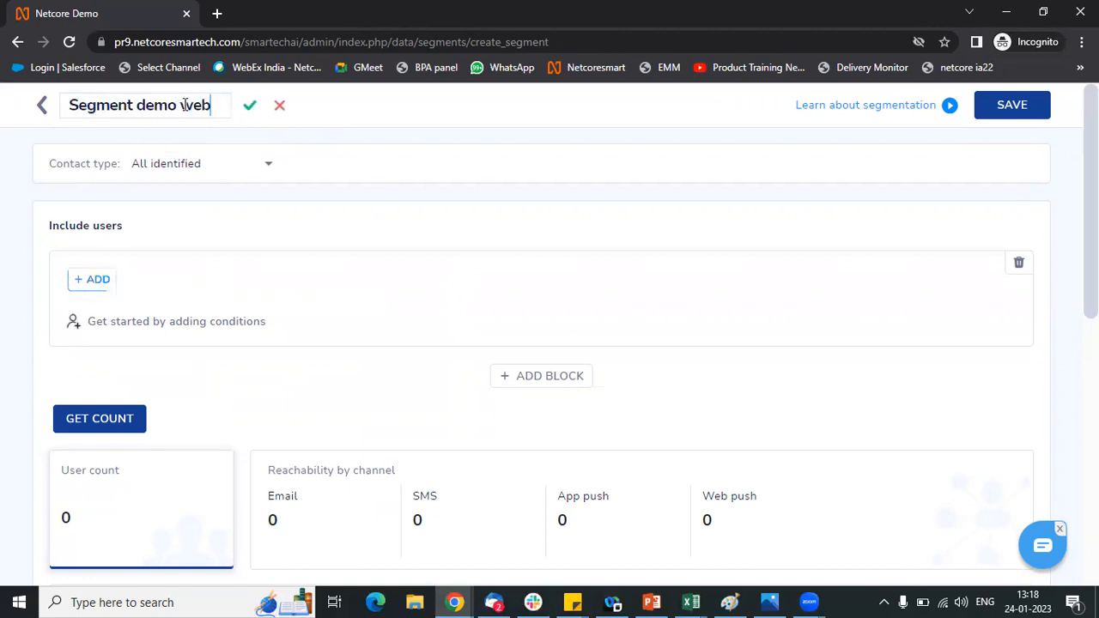
pyautogui.click(249, 105)
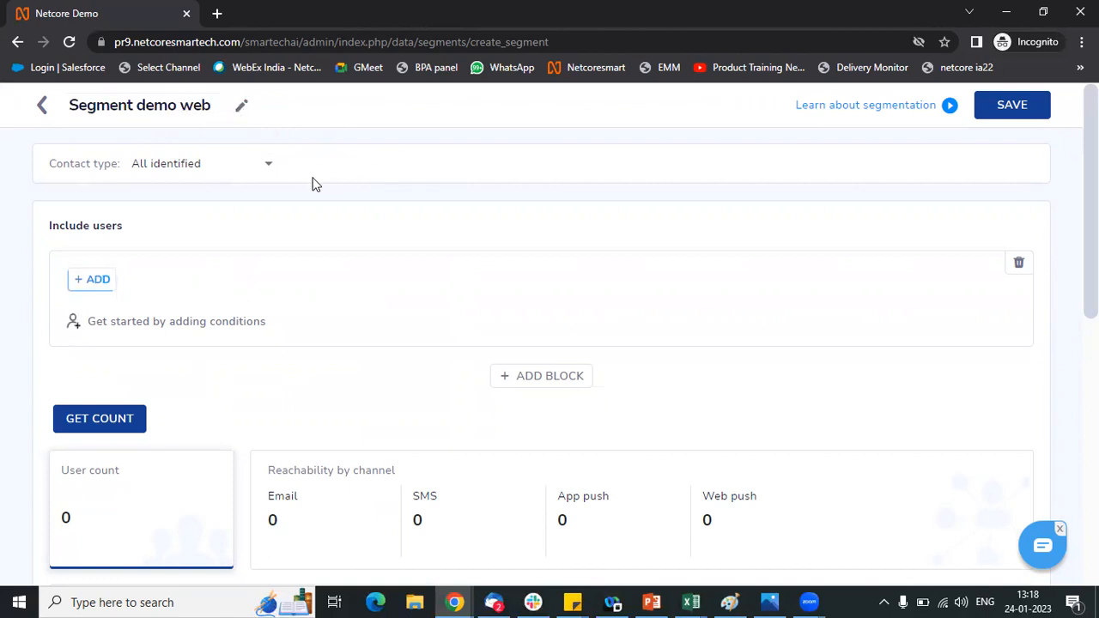
pyautogui.click(268, 166)
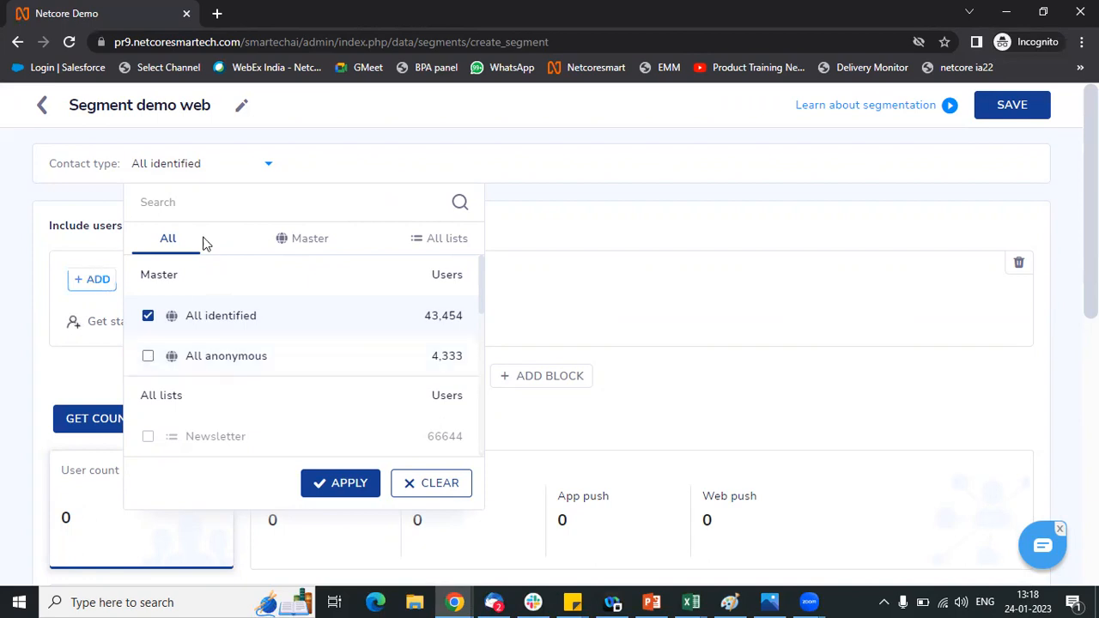
pyautogui.click(147, 316)
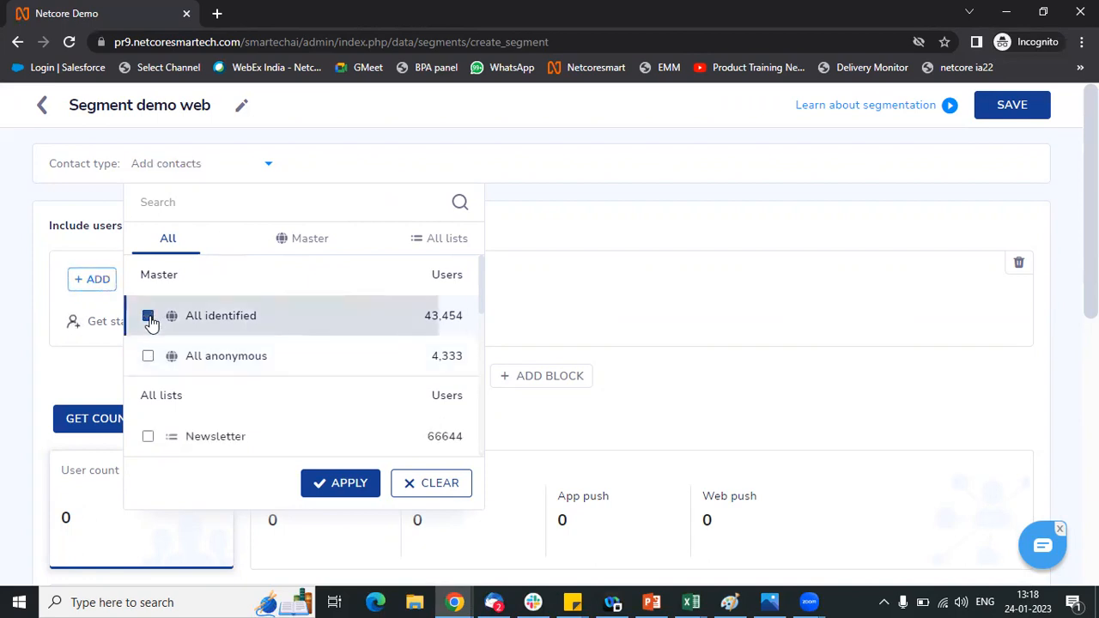
pyautogui.click(439, 249)
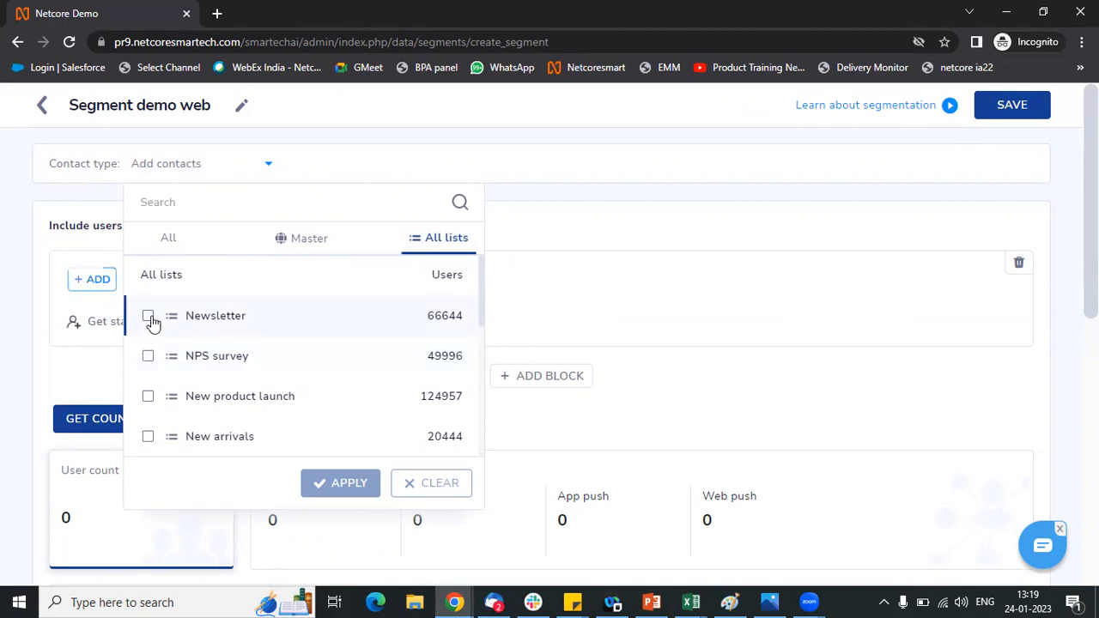
pyautogui.click(149, 318)
pyautogui.click(149, 357)
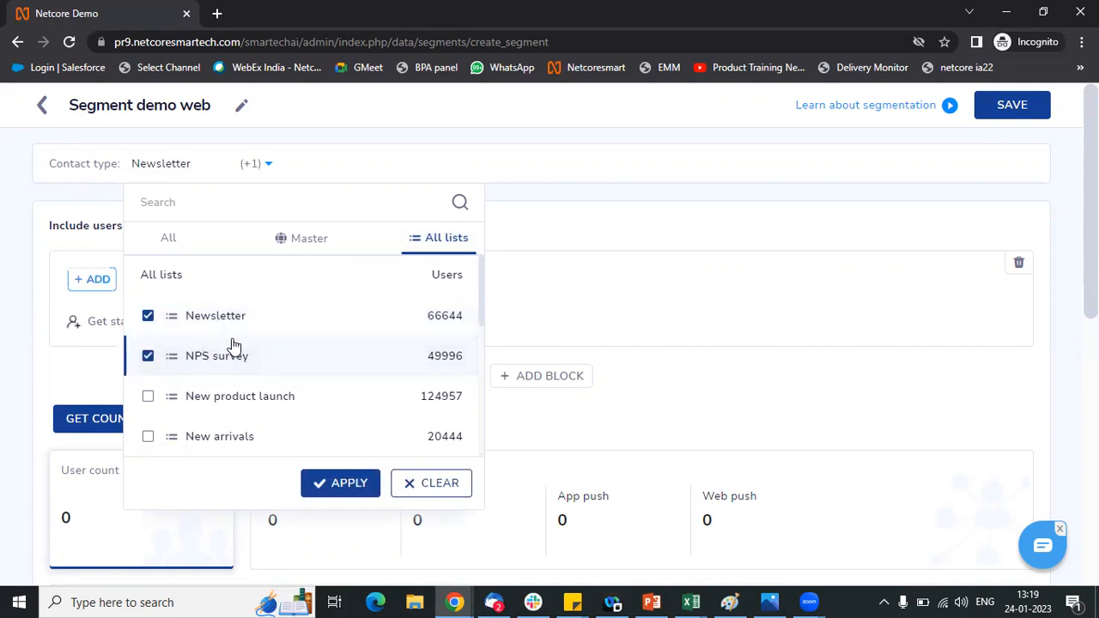
pyautogui.click(150, 357)
pyautogui.click(149, 316)
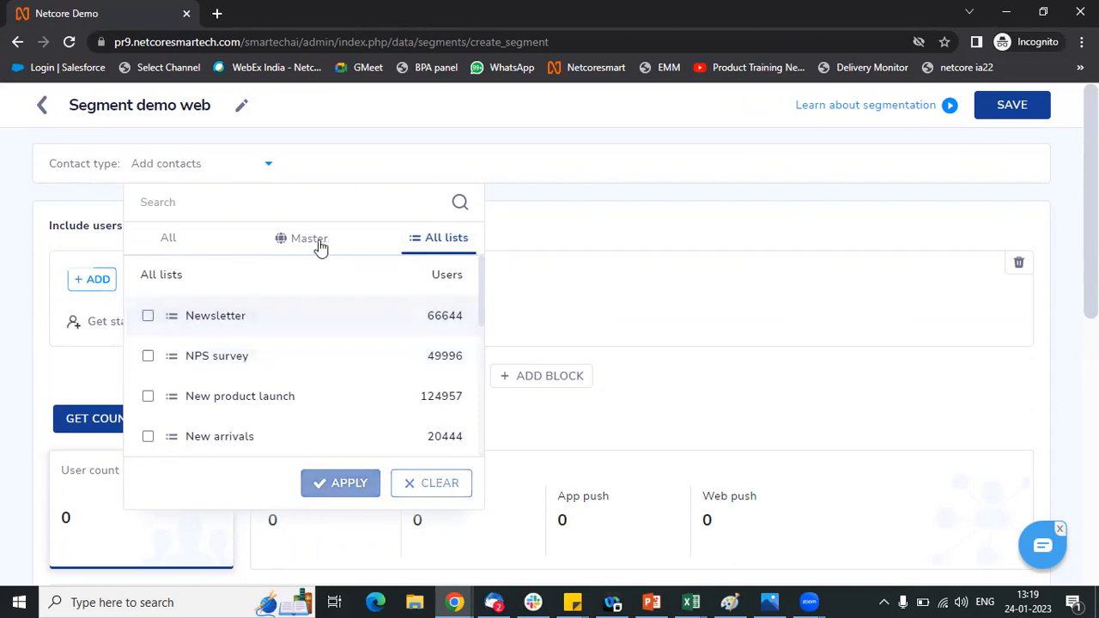
# Set the segment's contact type to the All identified and All anonymous master contacts and apply the selection
pyautogui.click(292, 244)
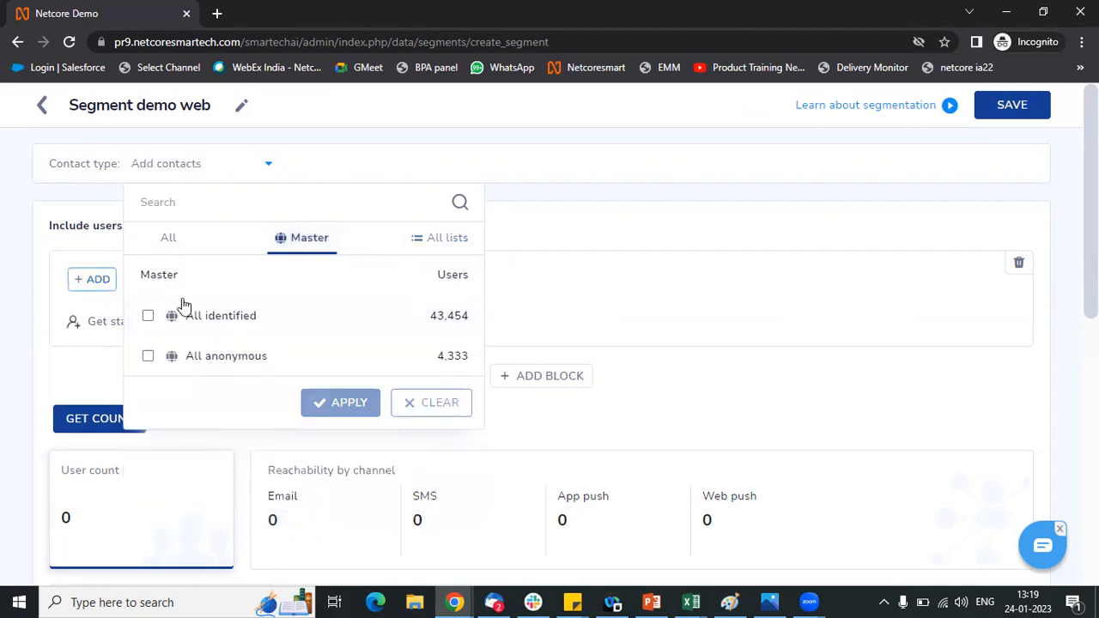
pyautogui.click(149, 317)
pyautogui.click(148, 355)
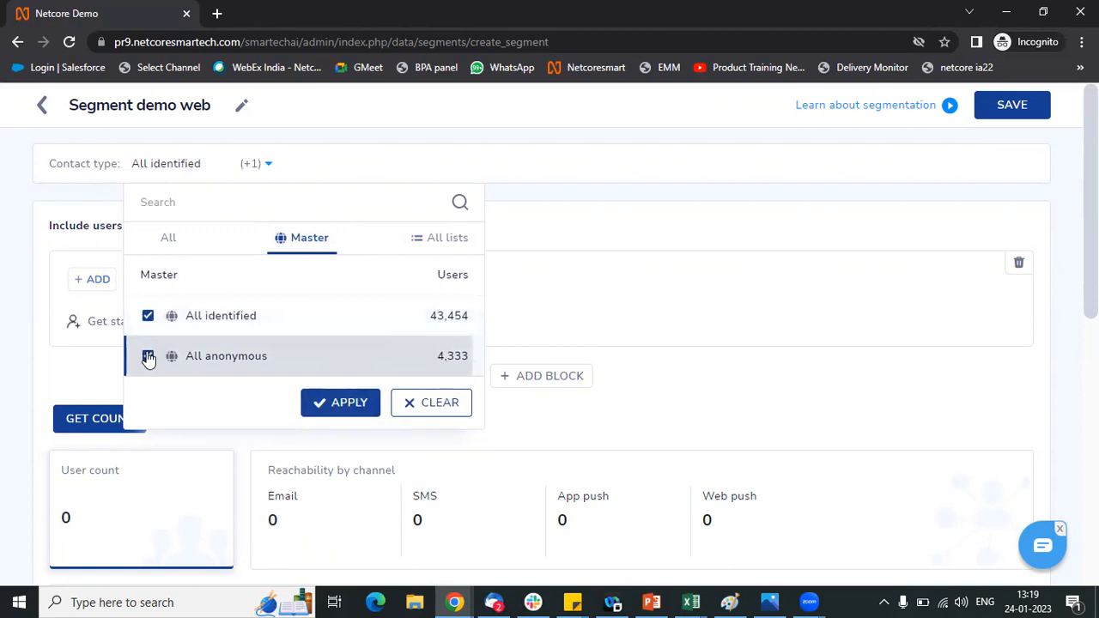
pyautogui.click(346, 403)
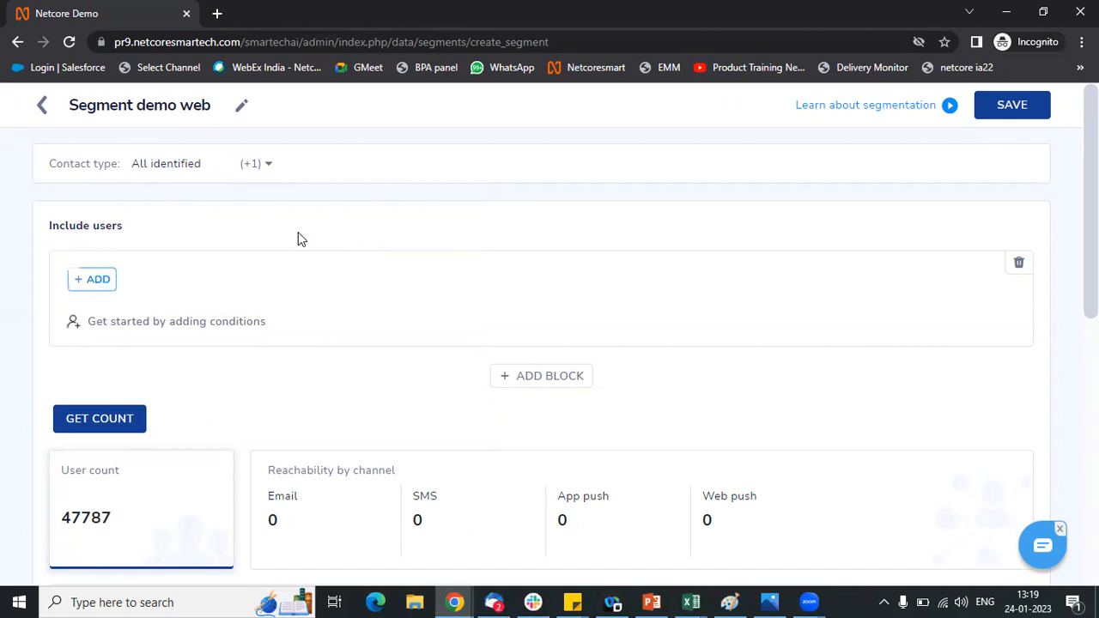
# Review the condition categories for included users and add the Email Opened engagement condition
pyautogui.click(95, 283)
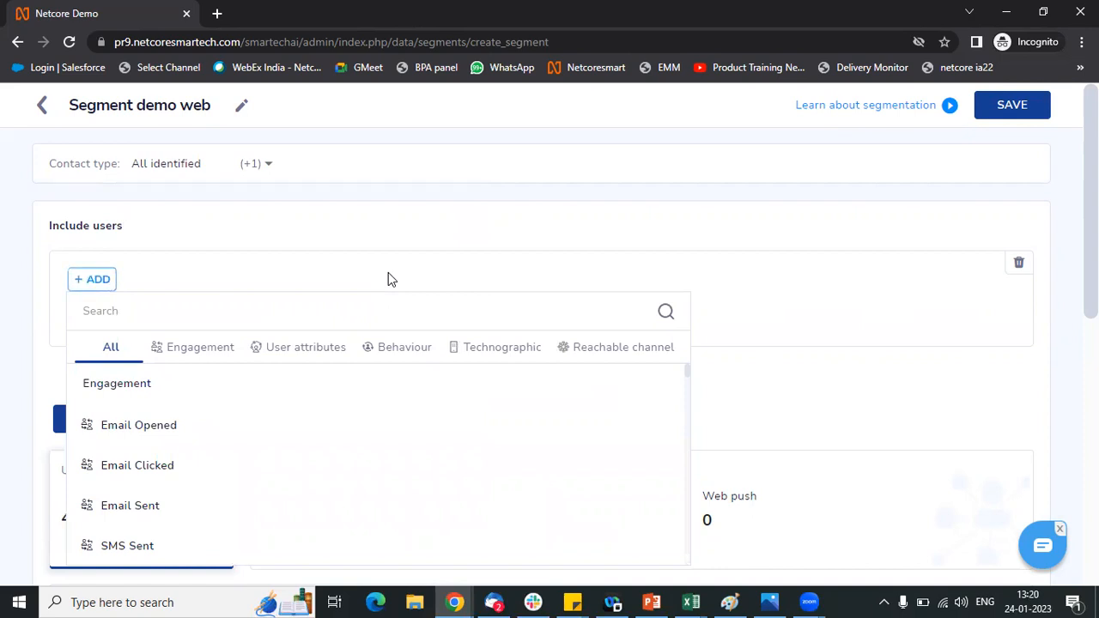
pyautogui.click(204, 356)
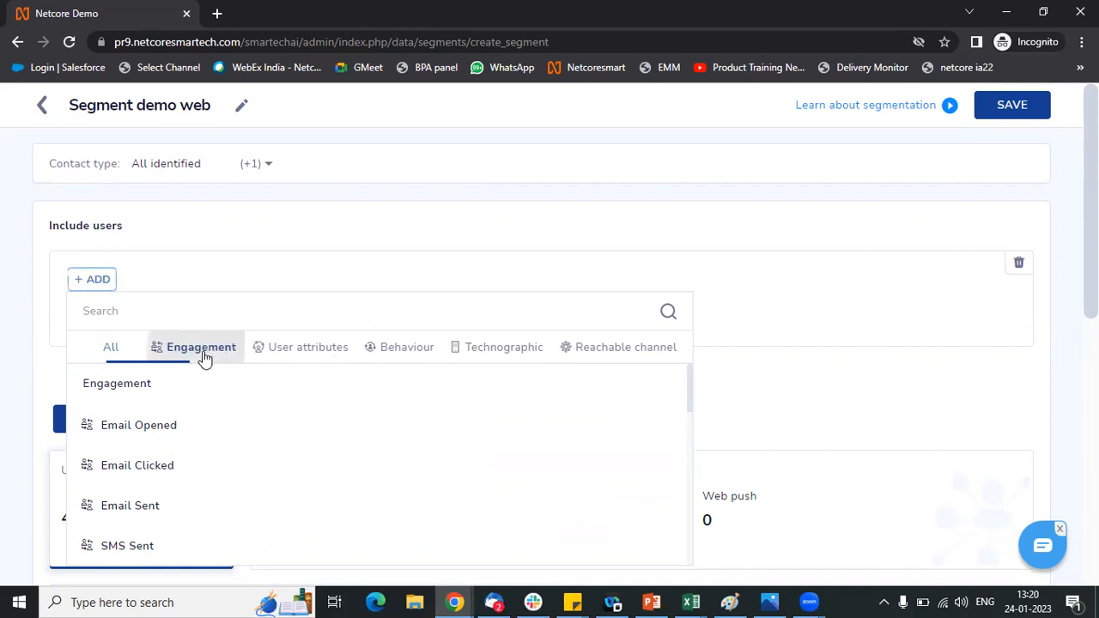
pyautogui.click(308, 354)
pyautogui.click(412, 357)
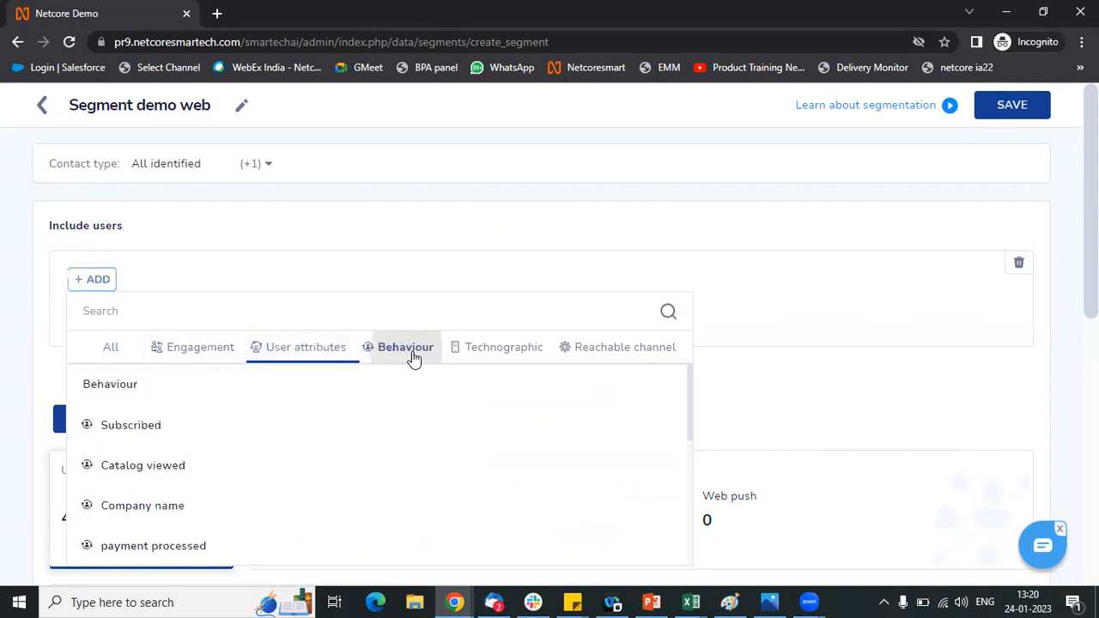
pyautogui.click(503, 357)
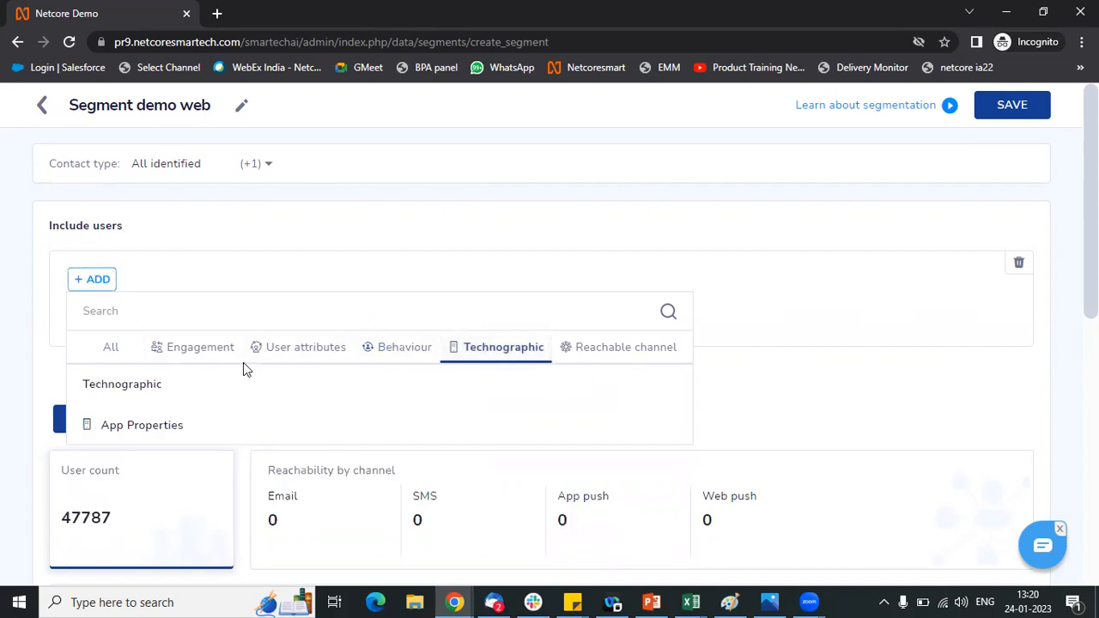
pyautogui.click(211, 354)
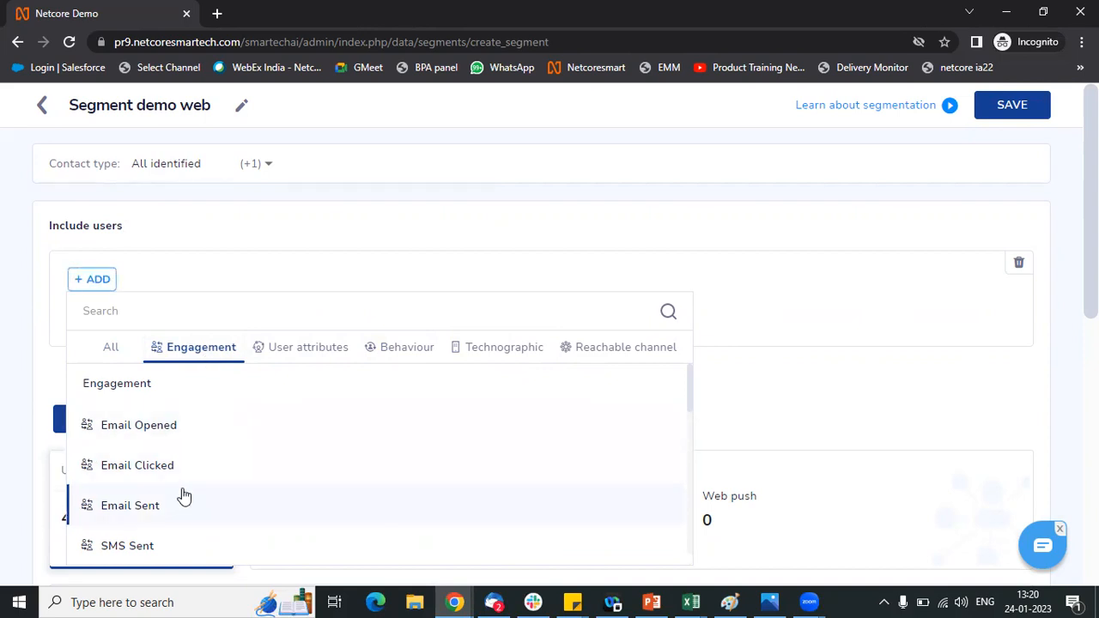
pyautogui.click(177, 434)
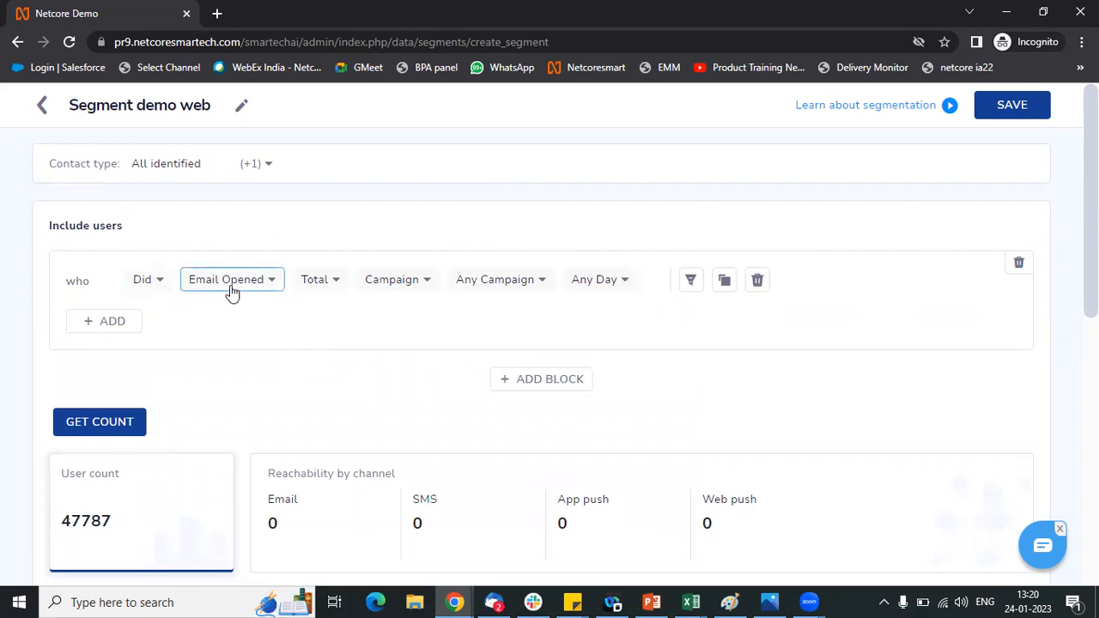
# Limit the Email Opened condition to emails opened in the past 30 days
pyautogui.click(160, 288)
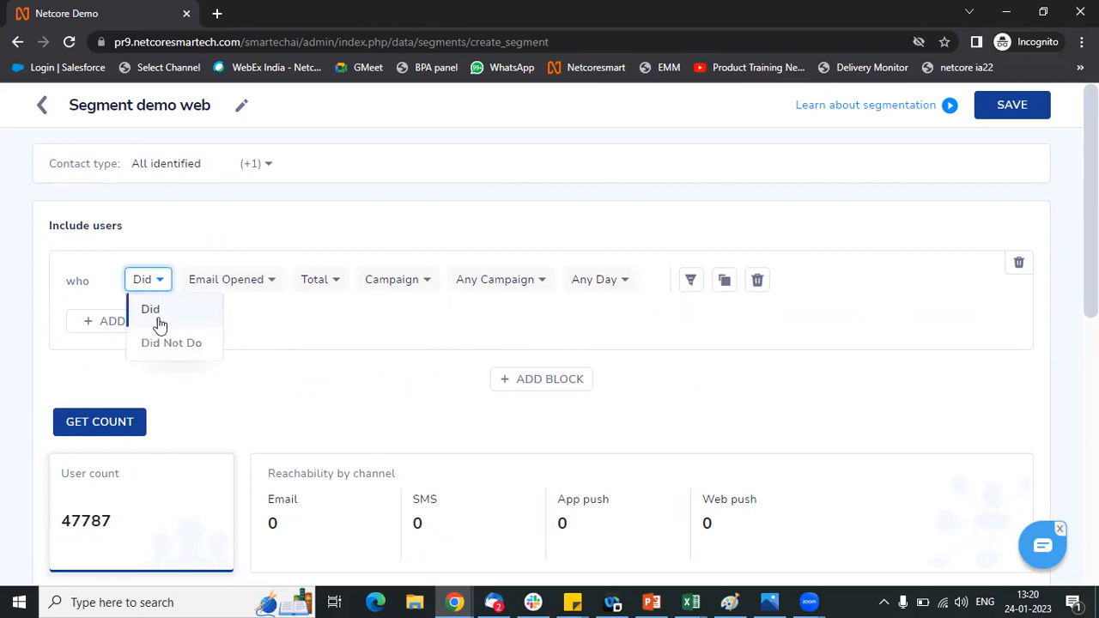
pyautogui.click(289, 339)
pyautogui.click(604, 285)
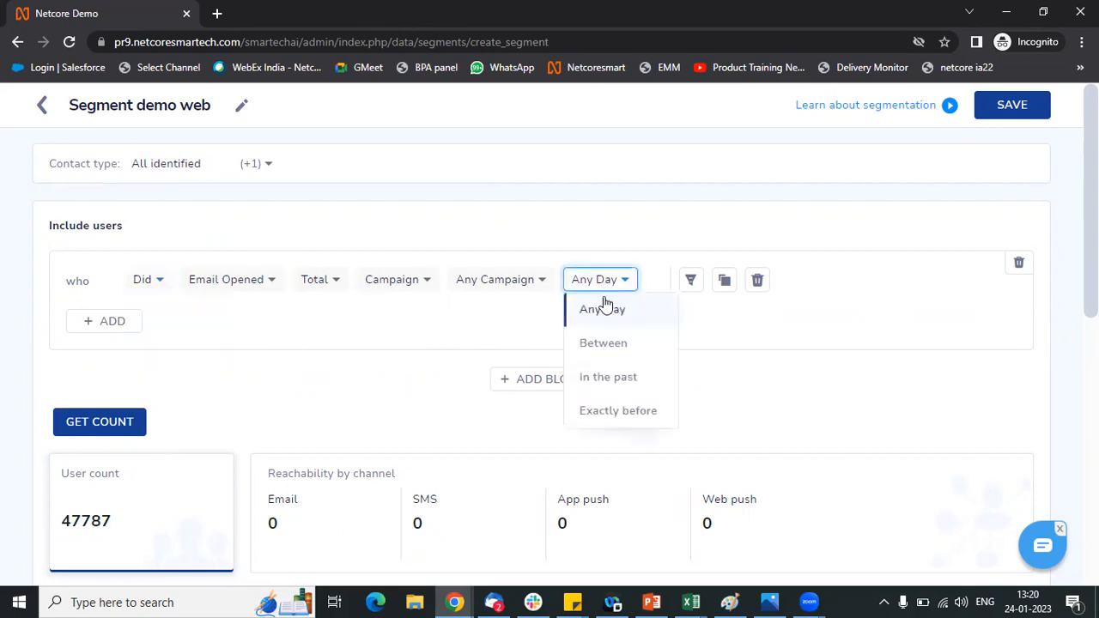
pyautogui.click(613, 382)
pyautogui.click(702, 283)
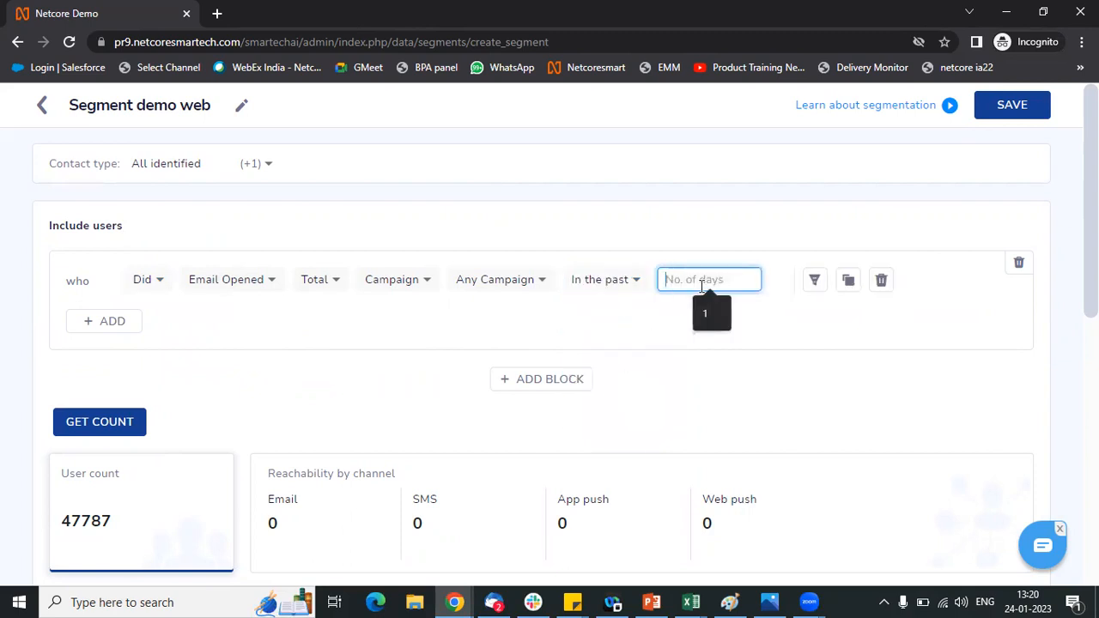
pyautogui.write('30')
pyautogui.click(535, 336)
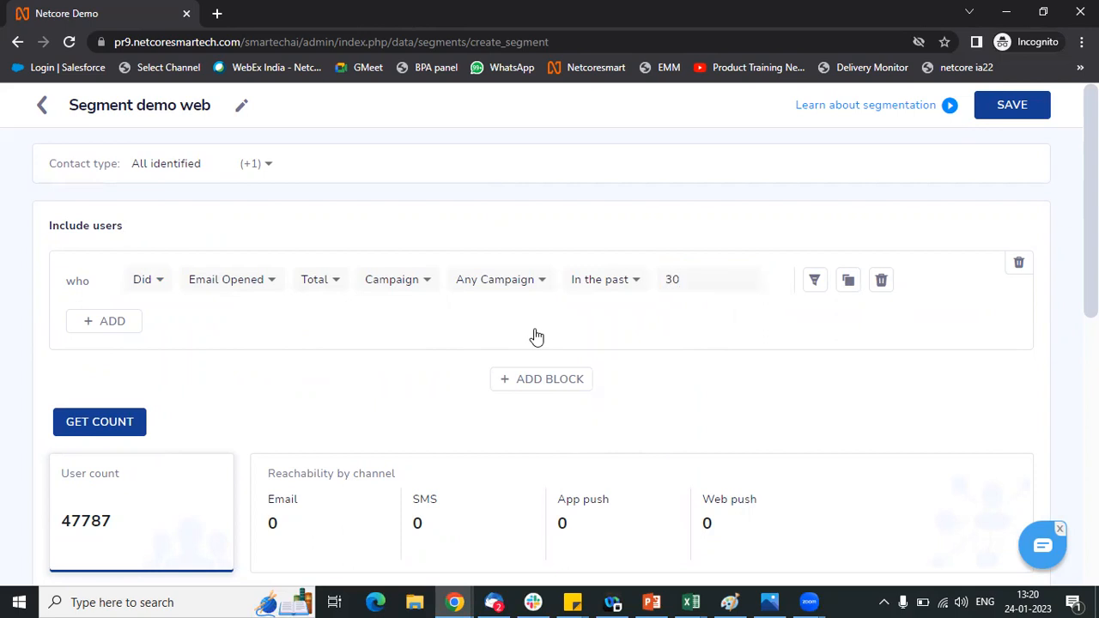
# Restrict the Email Opened condition to a specific campaign, choosing Newsletter (ID 2)
pyautogui.click(525, 280)
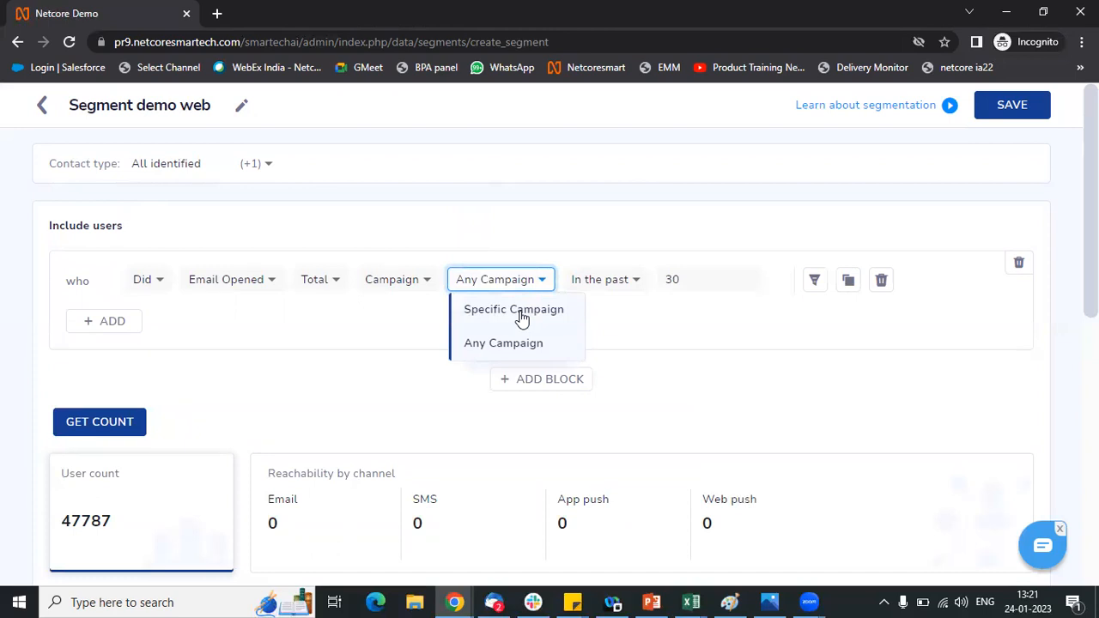
pyautogui.click(519, 316)
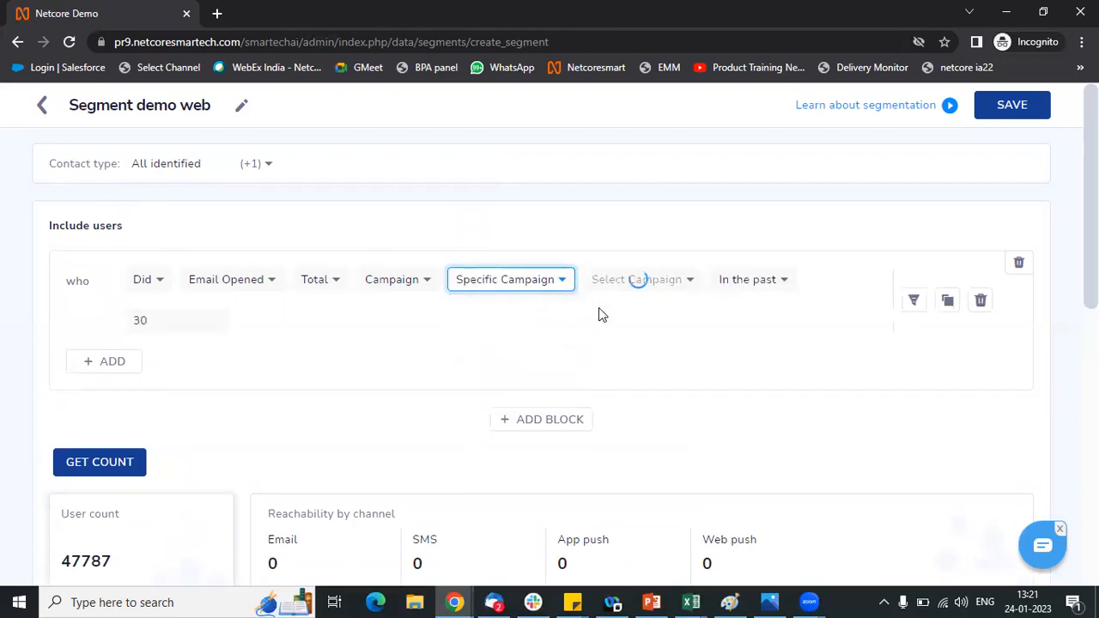
pyautogui.click(652, 281)
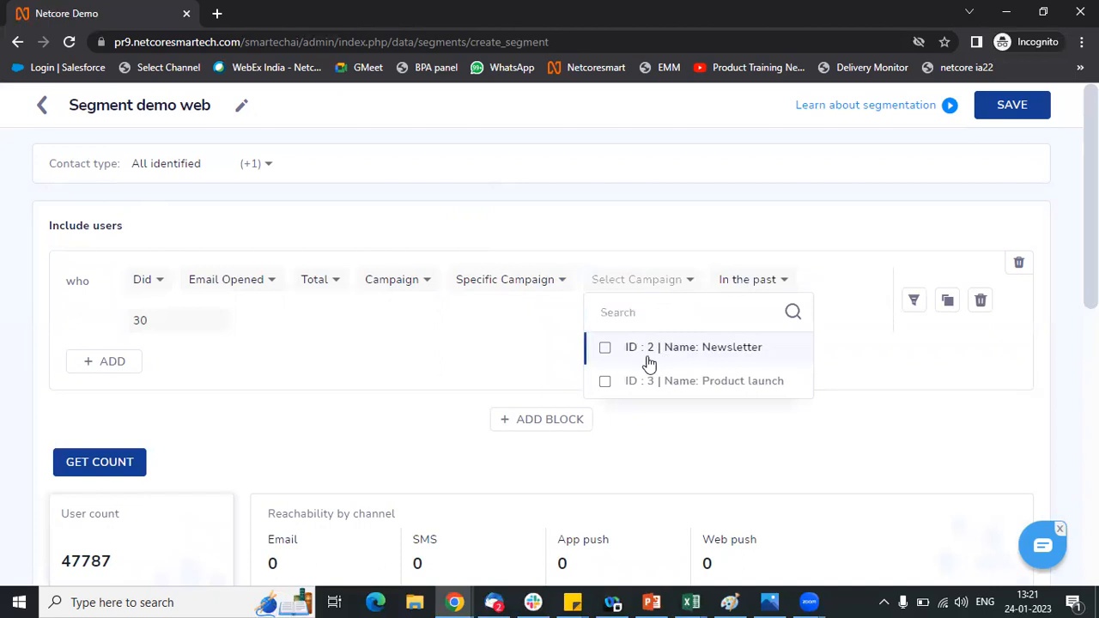
pyautogui.click(606, 350)
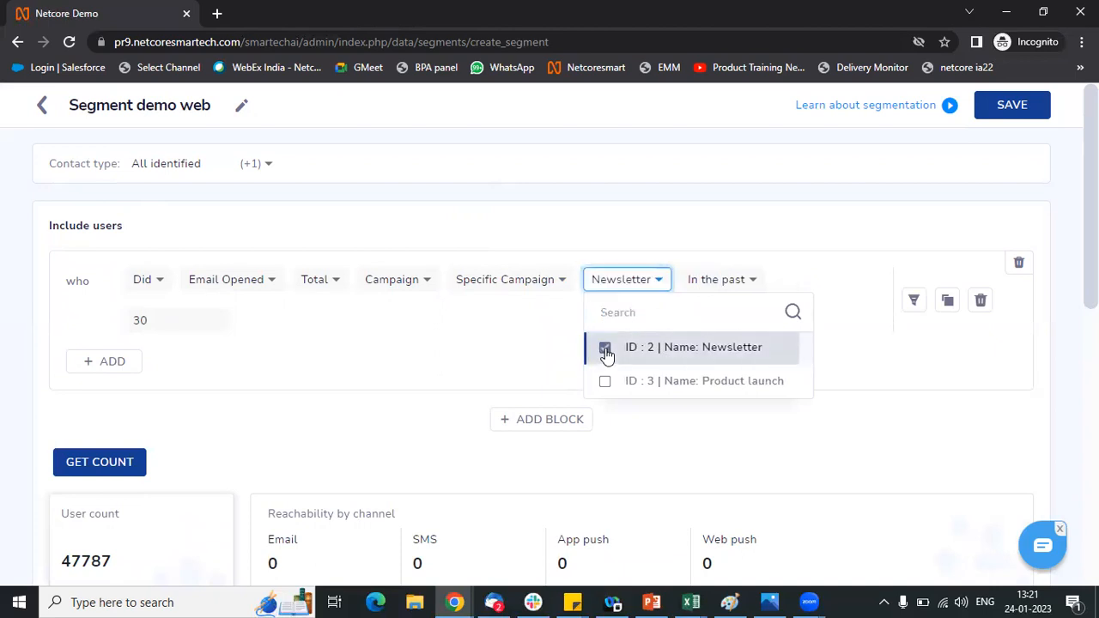
pyautogui.click(884, 341)
# Add a GENDER user attribute condition below the Email Opened condition in the included users block
pyautogui.click(96, 366)
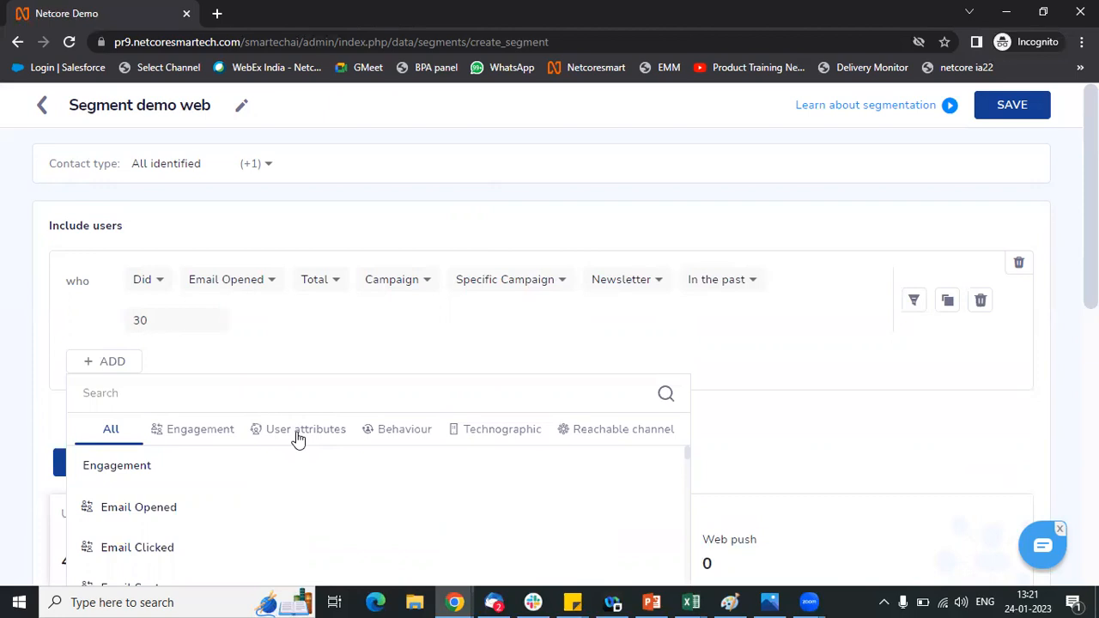
pyautogui.click(298, 433)
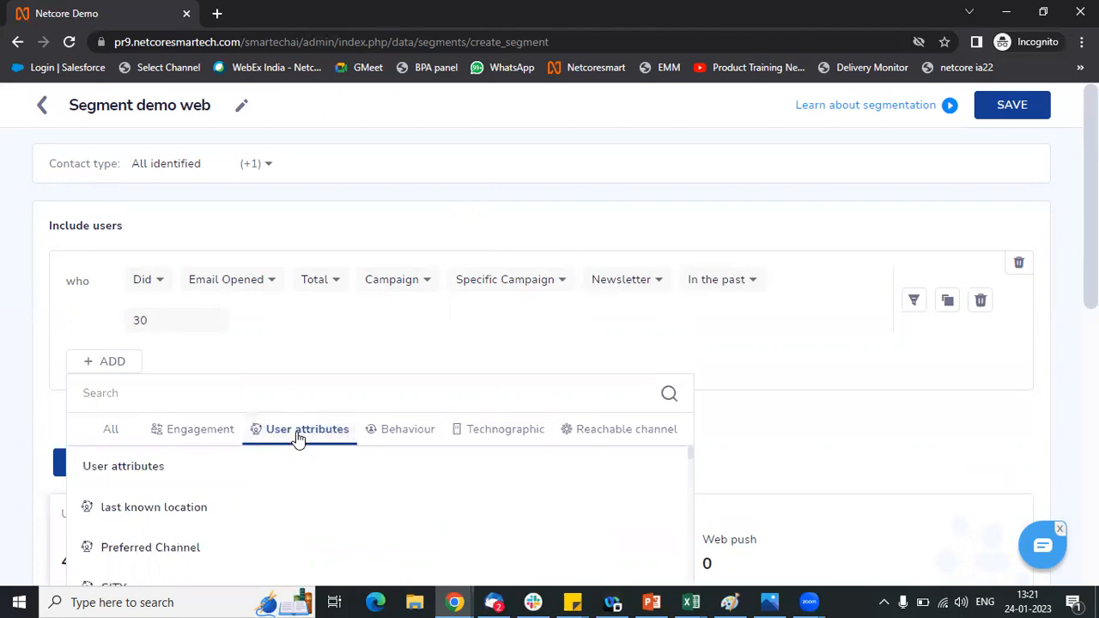
pyautogui.scroll(-1, 693, 462)
pyautogui.scroll(-2, 693, 462)
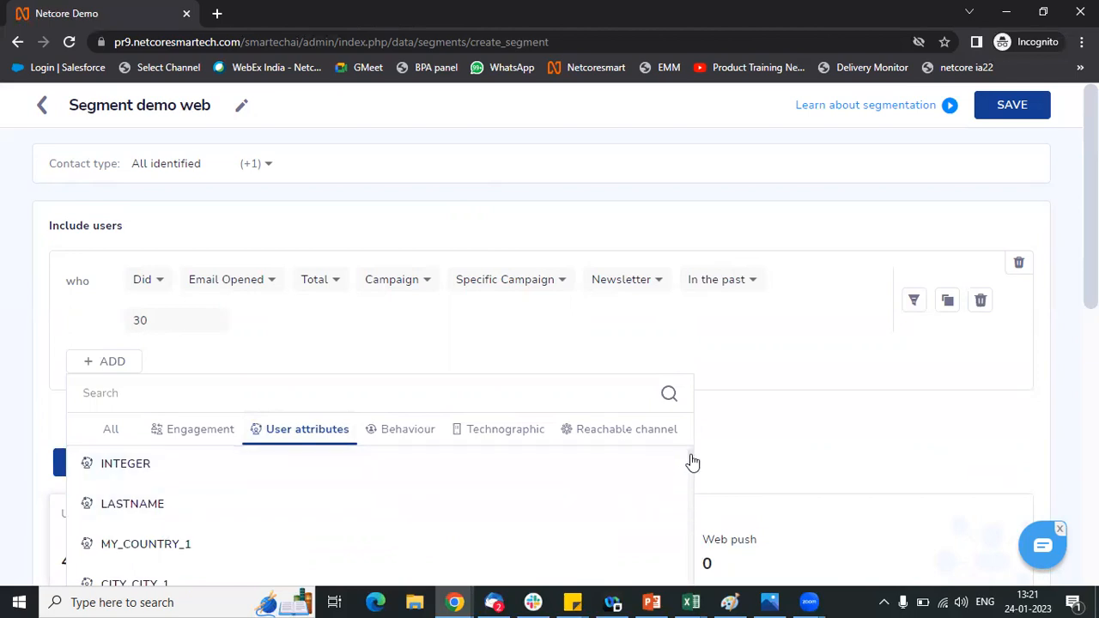
pyautogui.scroll(1, 693, 463)
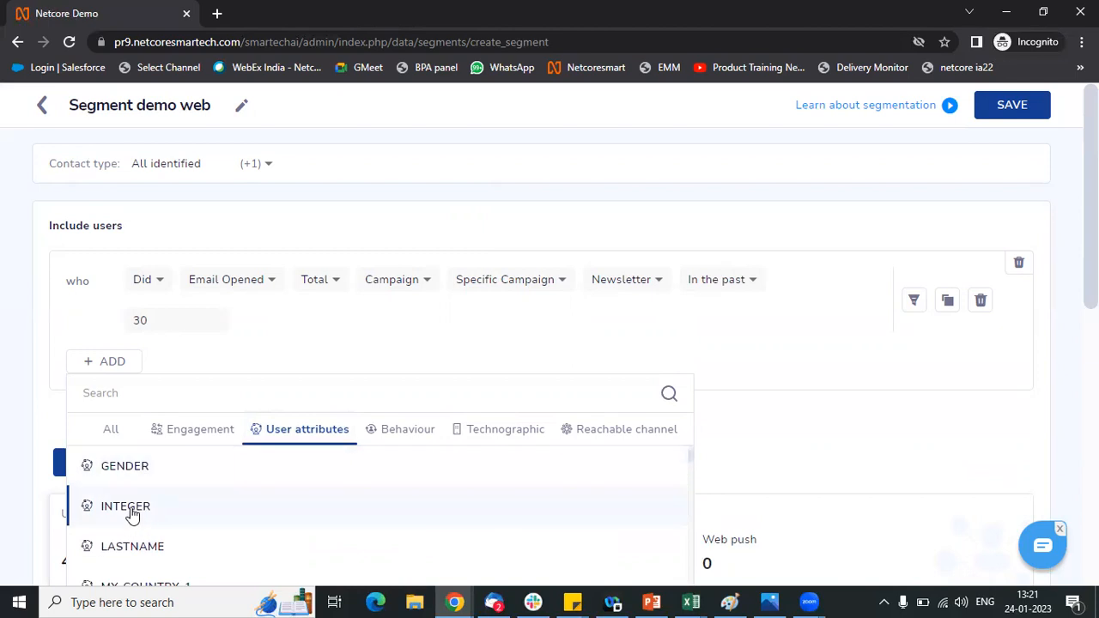
pyautogui.click(137, 474)
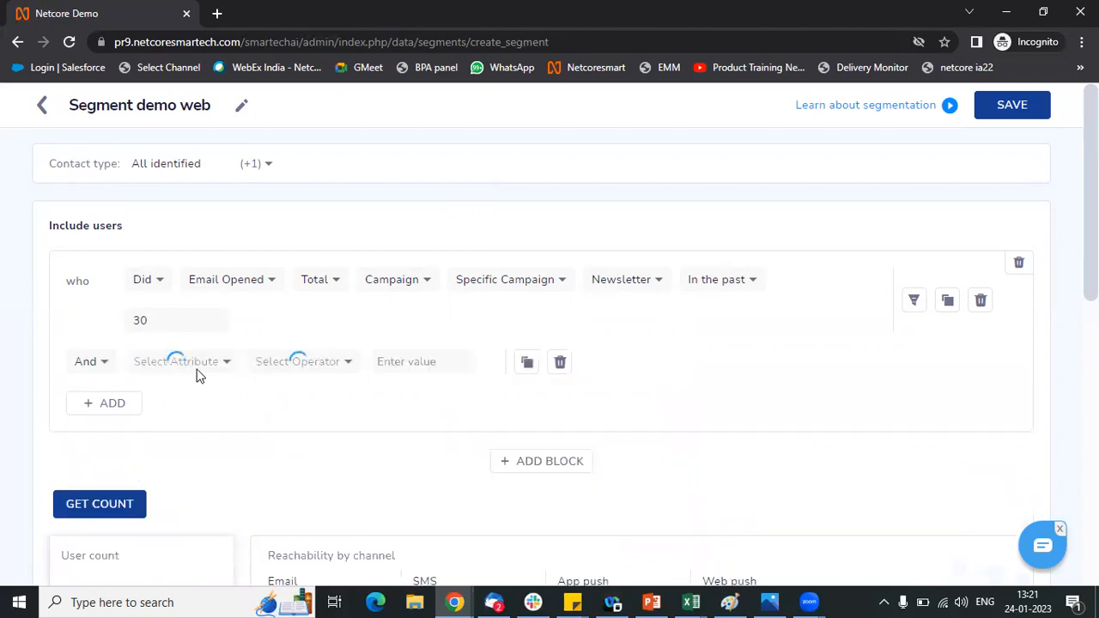
# Set the GENDER condition to match contacts whose value is Male
pyautogui.click(288, 361)
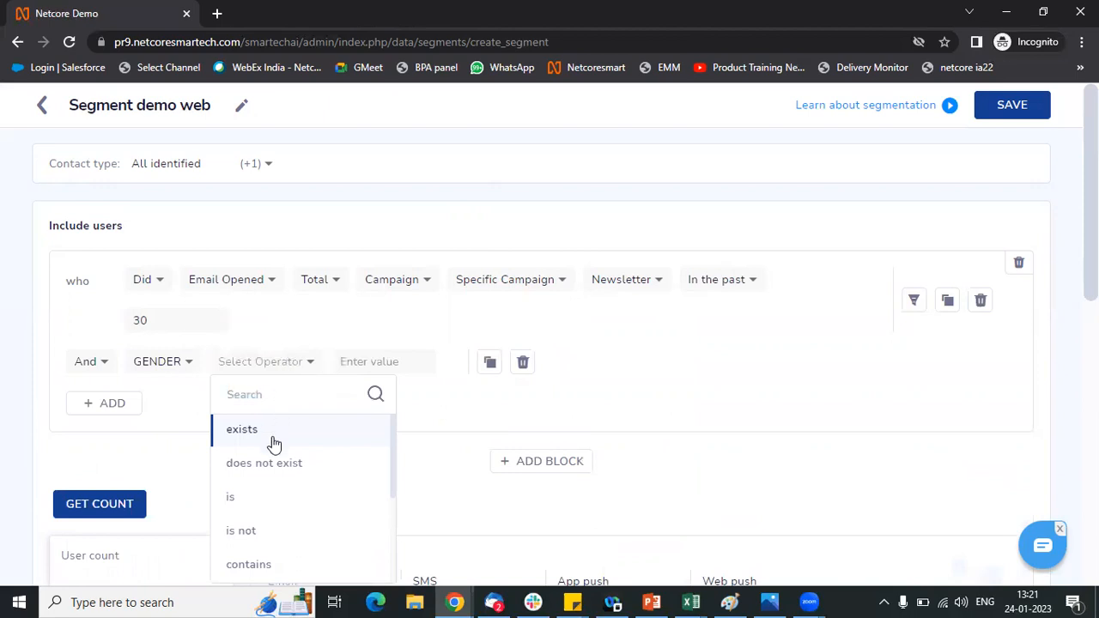
pyautogui.click(258, 497)
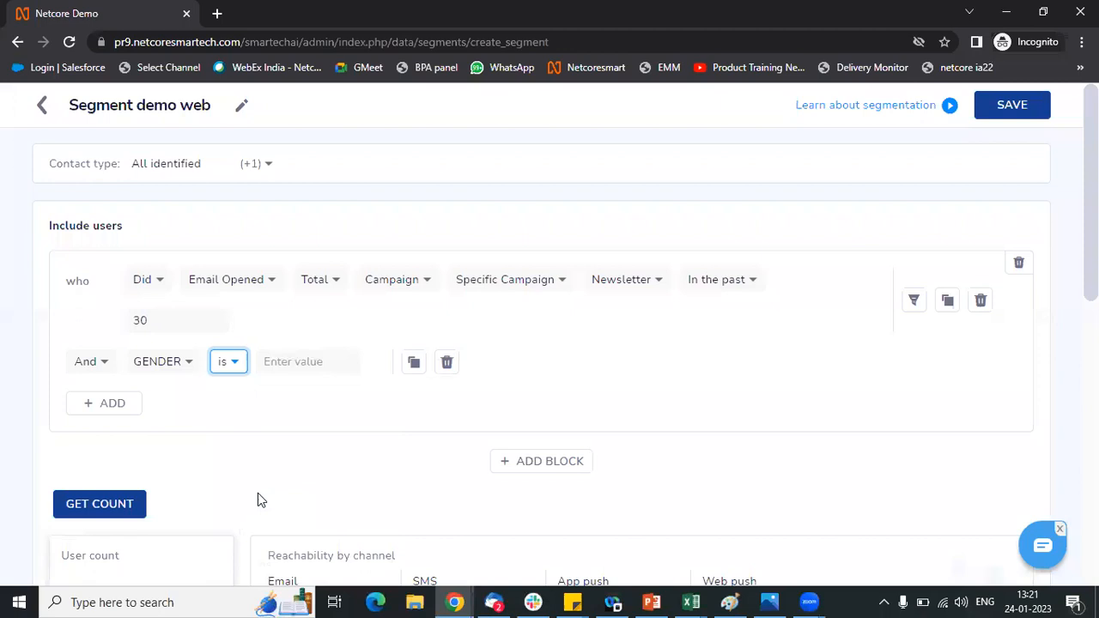
pyautogui.click(307, 364)
pyautogui.write('Male')
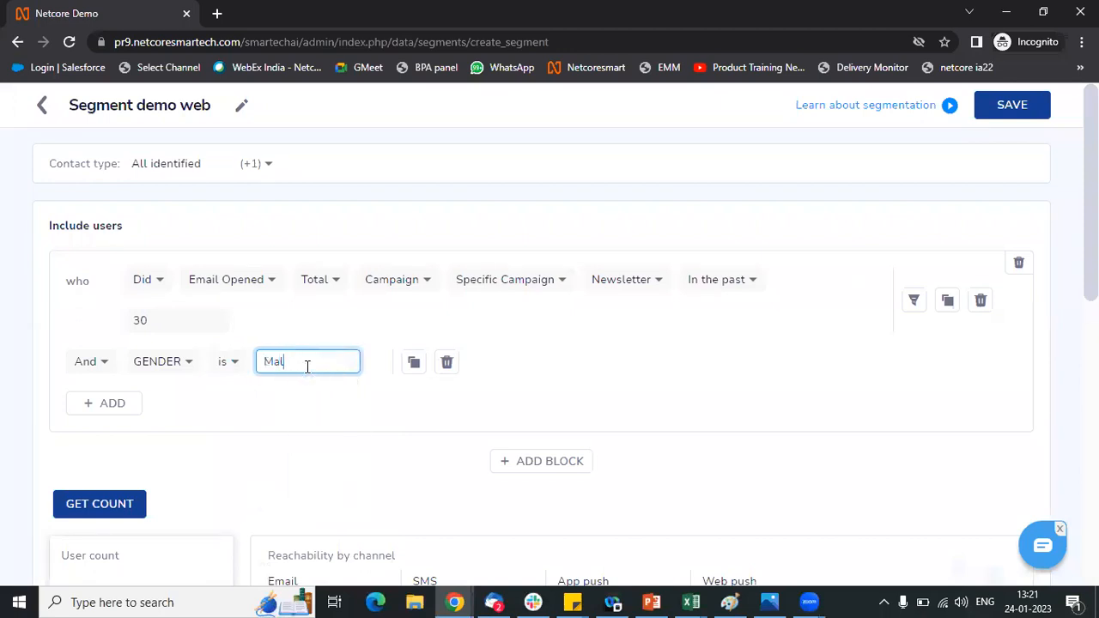
pyautogui.click(470, 403)
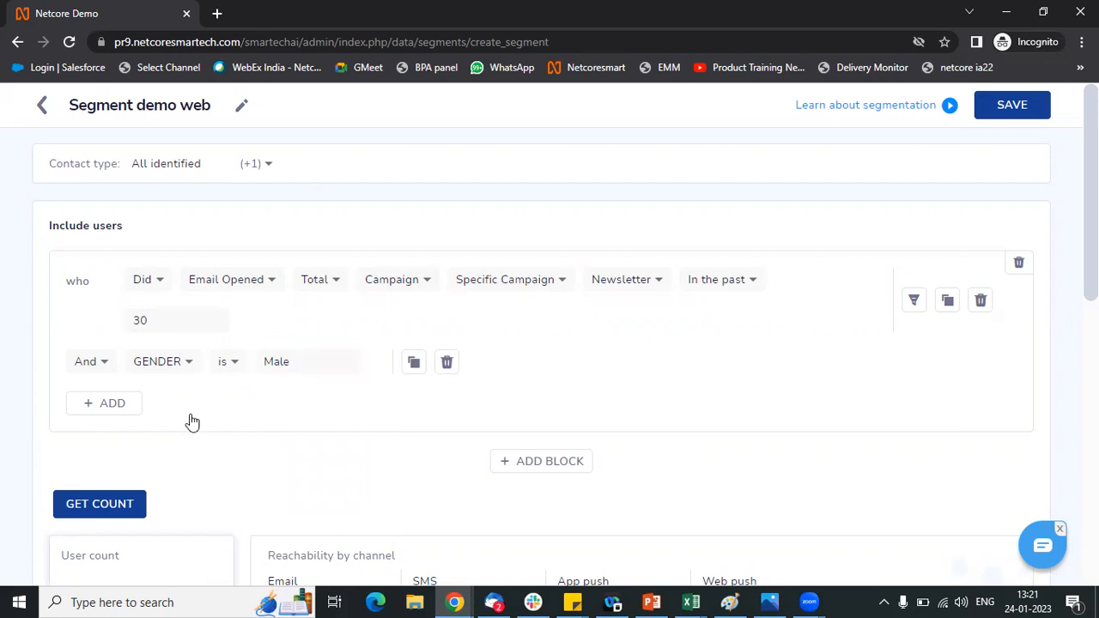
# Find the AGE user attribute and add it as another condition in the included users block
pyautogui.click(105, 407)
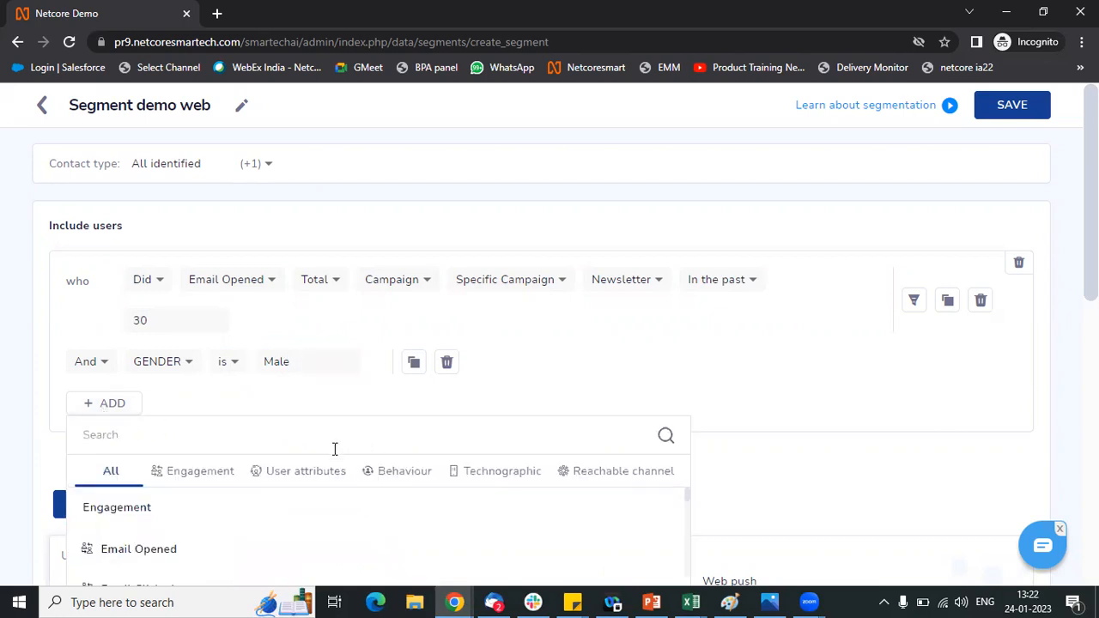
pyautogui.click(293, 475)
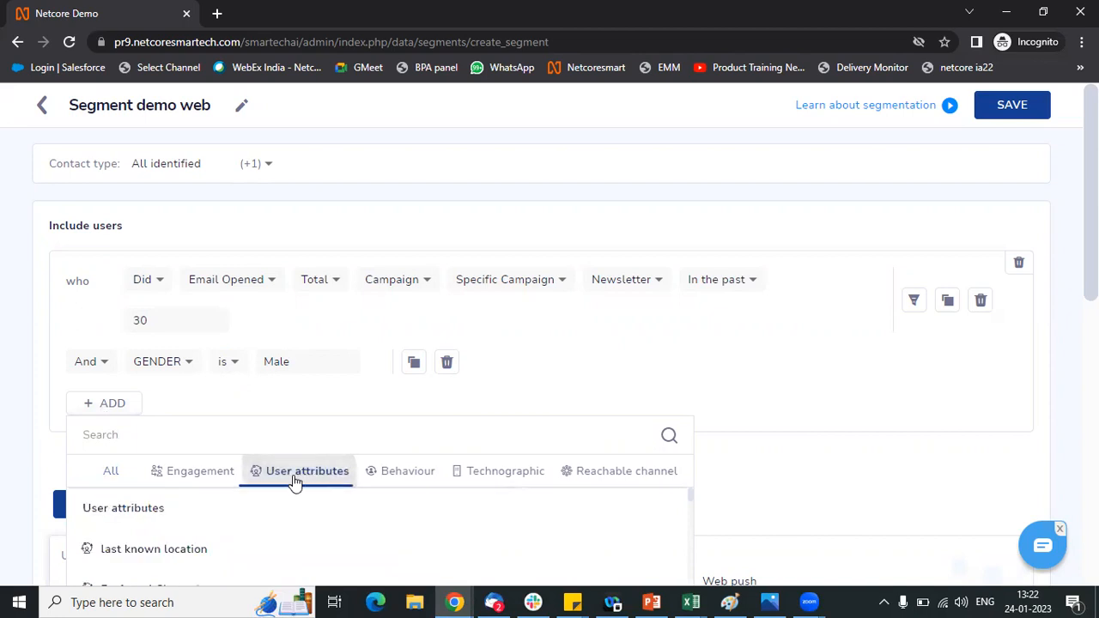
pyautogui.write('Ag')
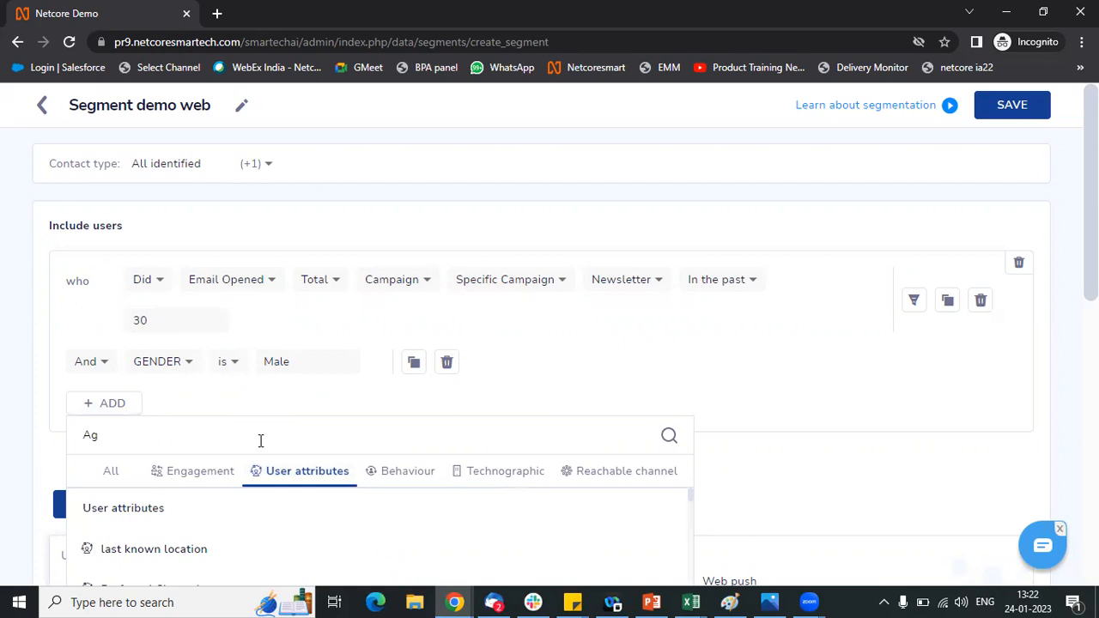
pyautogui.write('eGE')
pyautogui.scroll(-2, 803, 333)
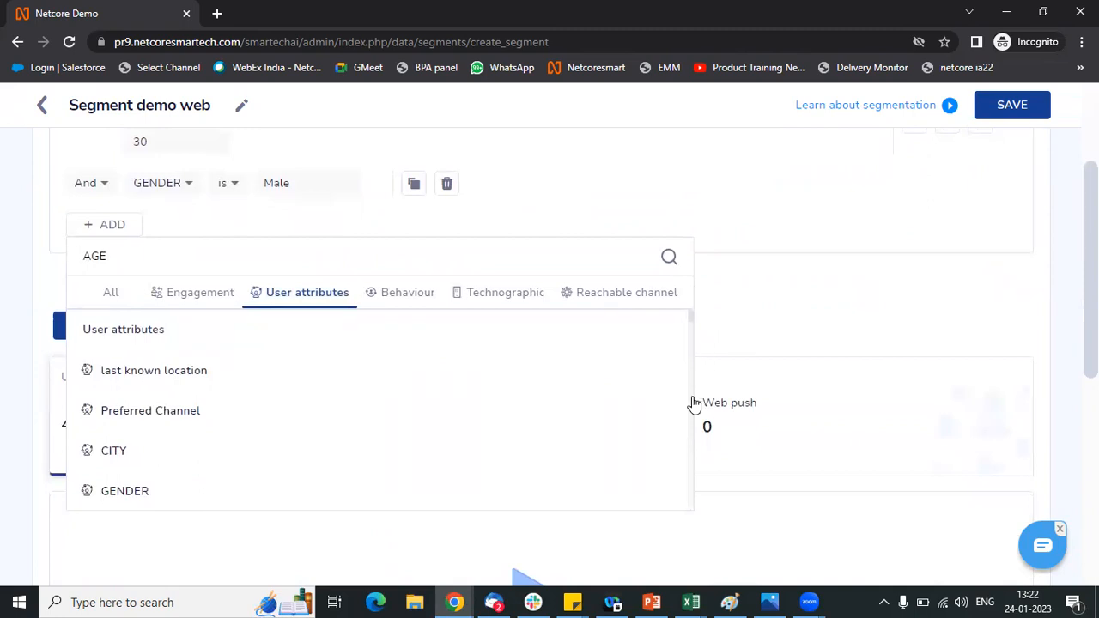
pyautogui.scroll(-2, 694, 404)
pyautogui.scroll(-4, 694, 404)
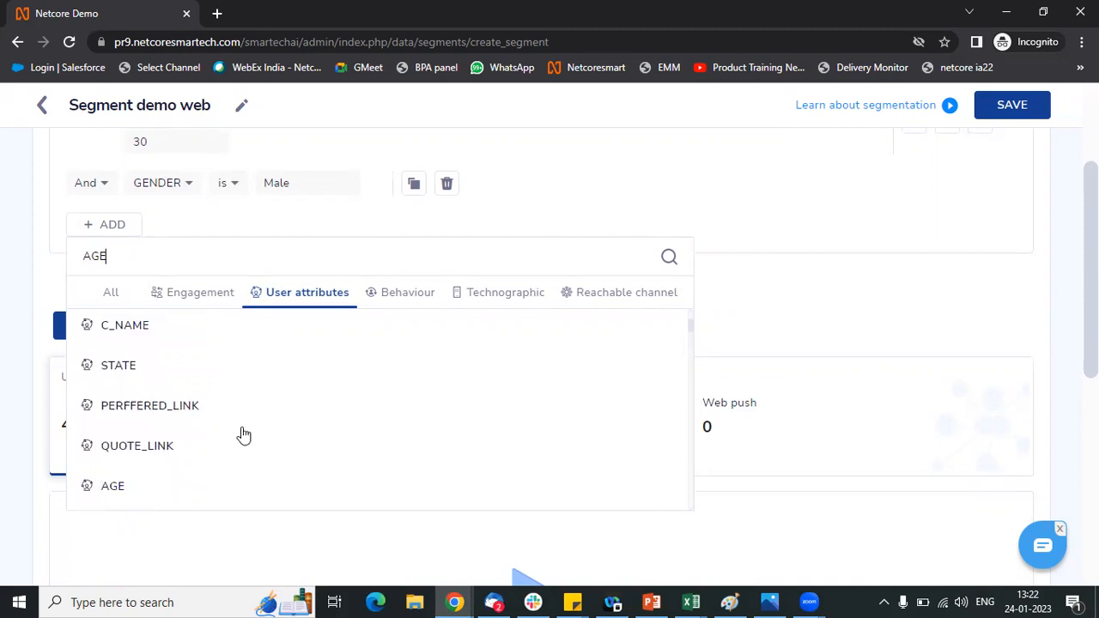
pyautogui.click(197, 486)
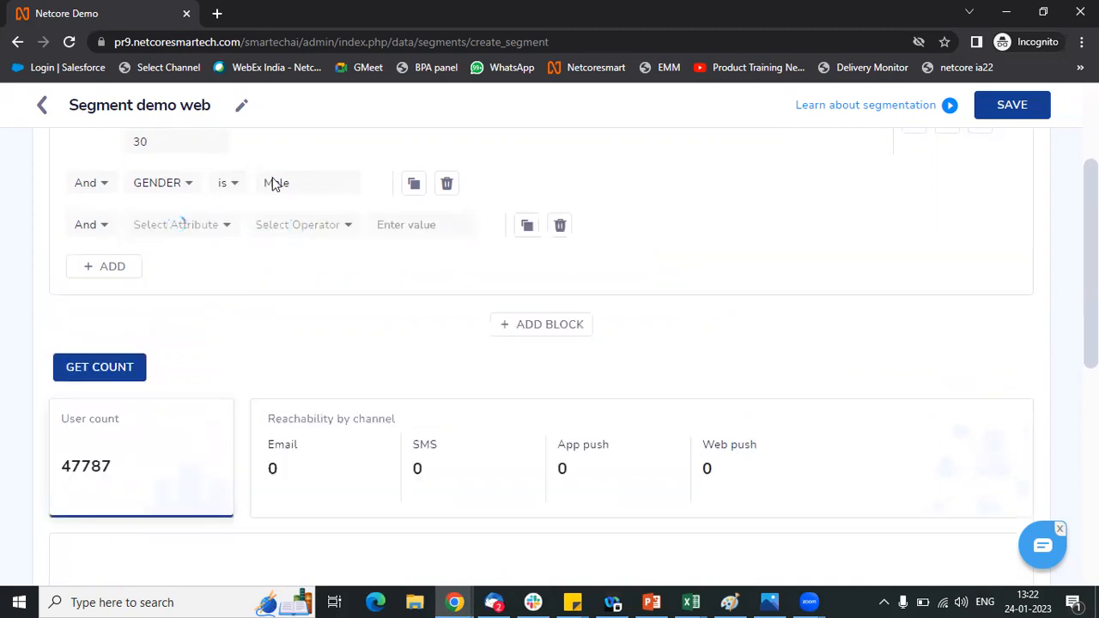
# Set the AGE condition to is greater than 35
pyautogui.click(272, 234)
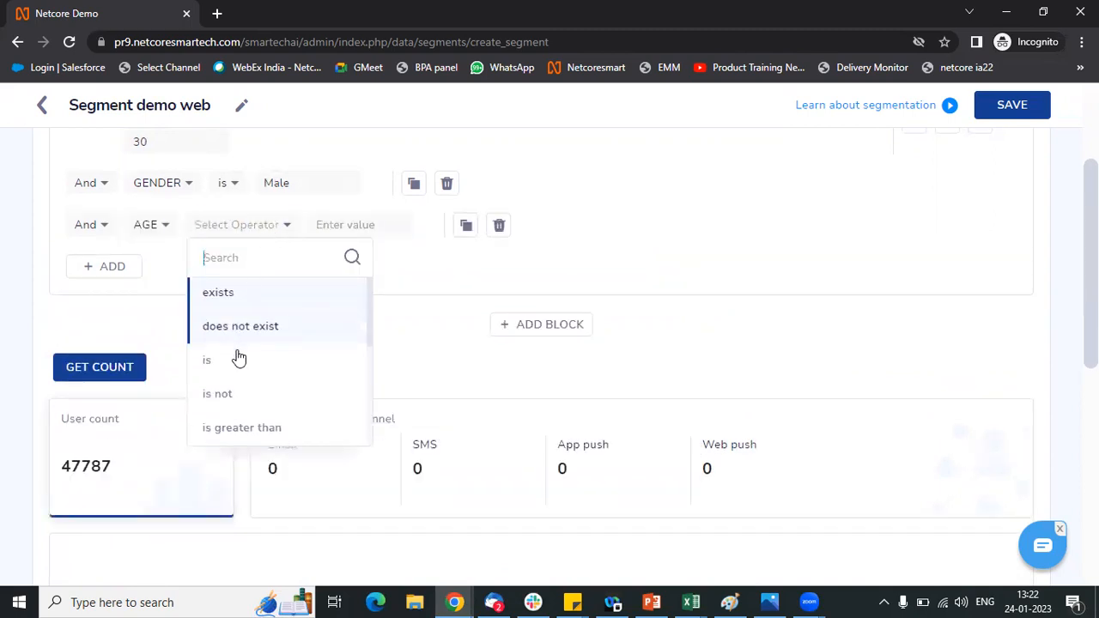
pyautogui.click(274, 429)
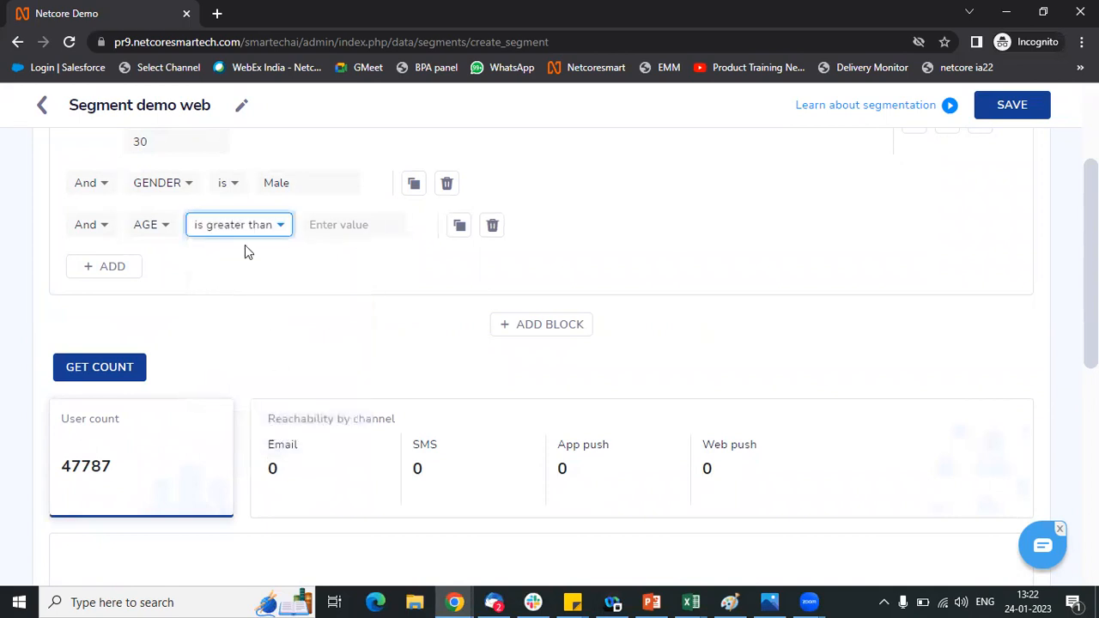
pyautogui.click(343, 226)
pyautogui.click(356, 256)
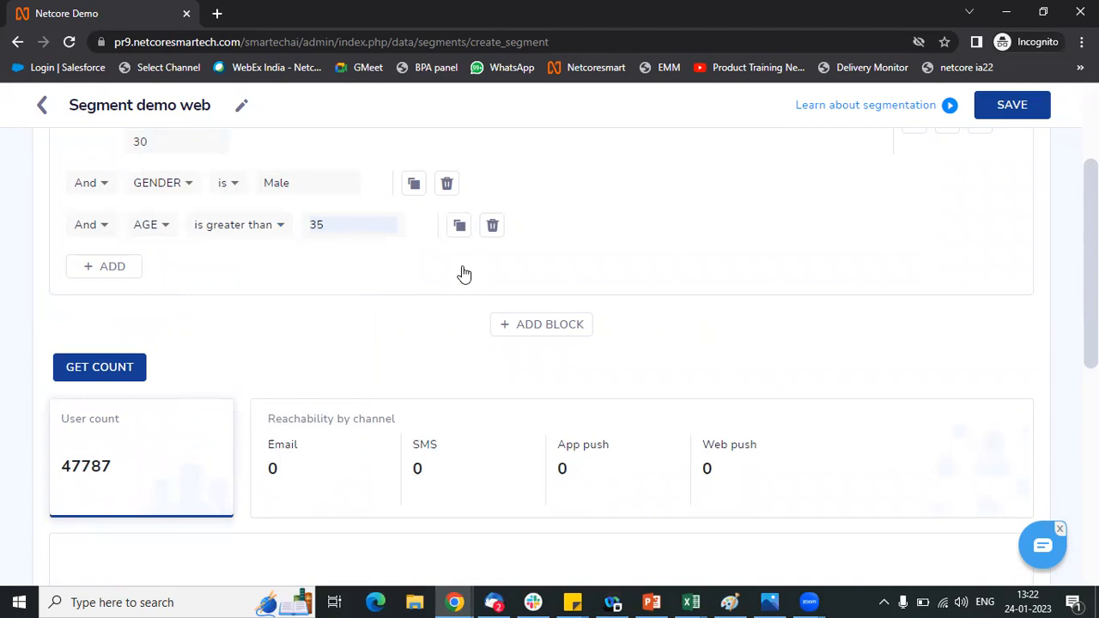
# Search the behaviour conditions for "first" and add the First App Launch activity to the block
pyautogui.click(110, 268)
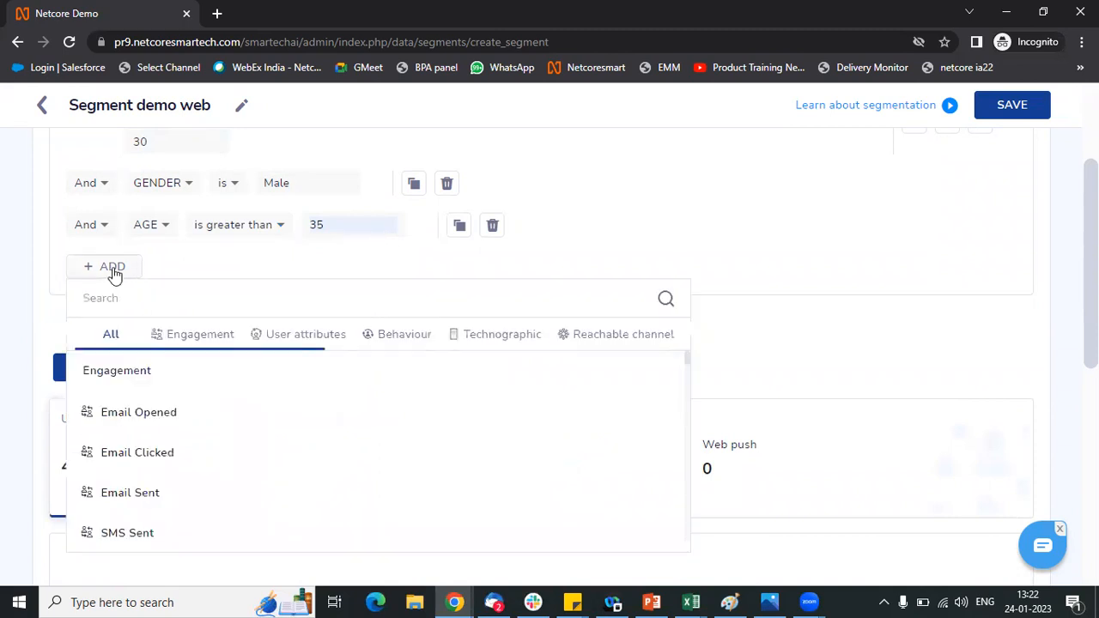
pyautogui.click(407, 339)
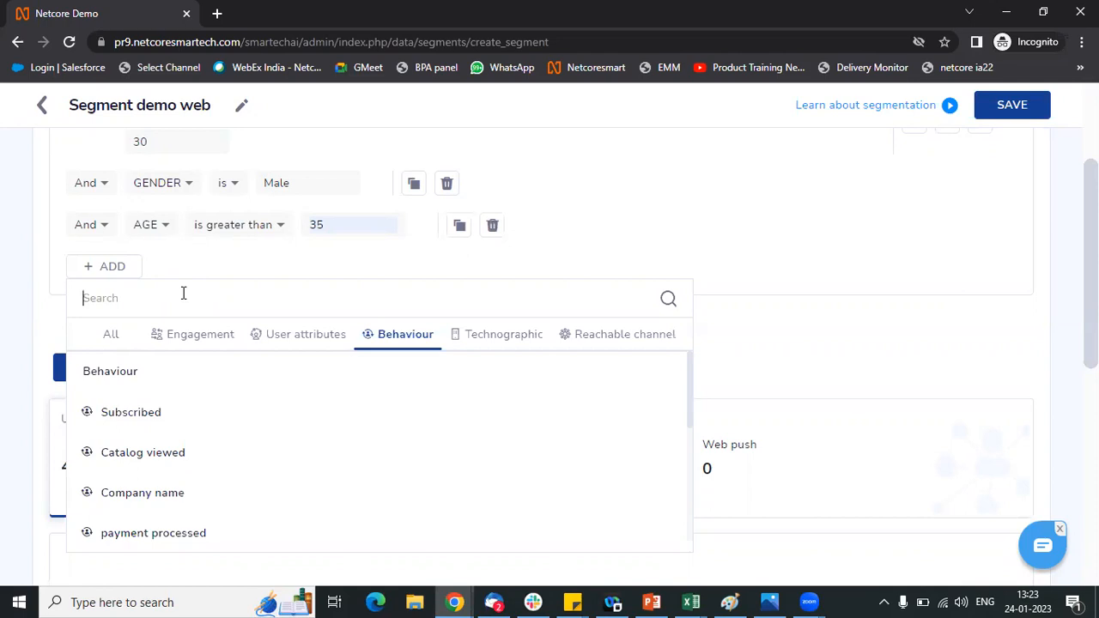
pyautogui.write('first')
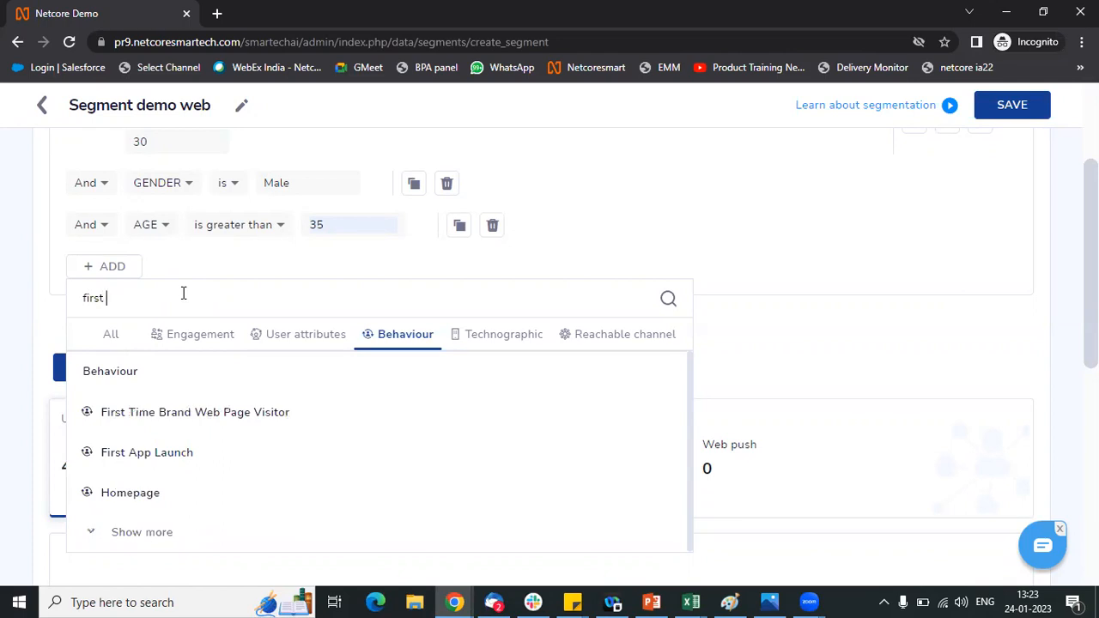
pyautogui.click(172, 453)
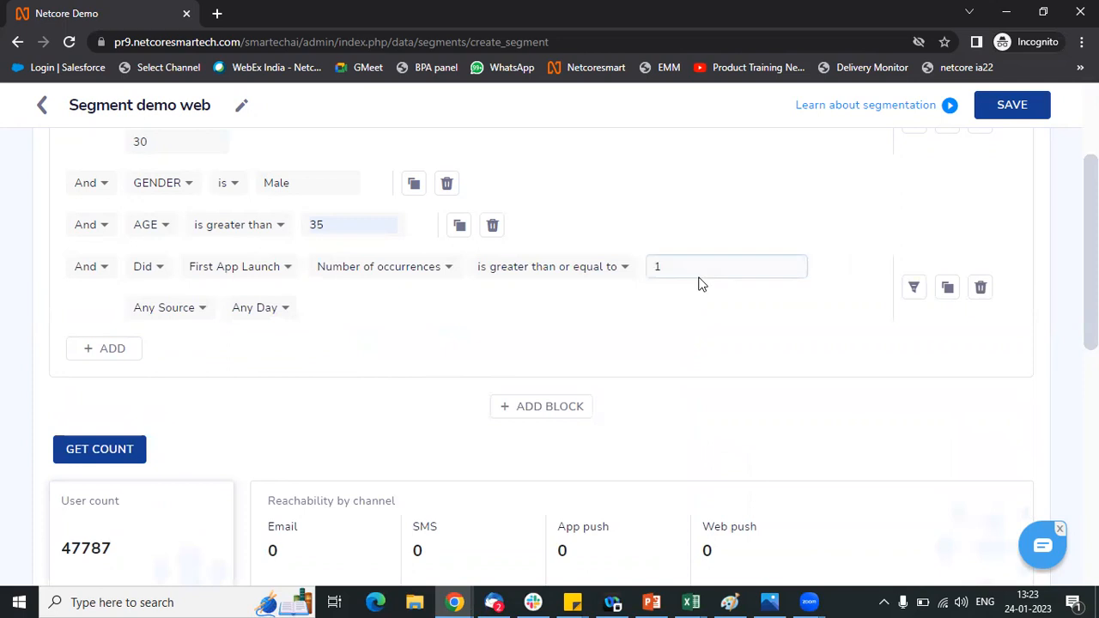
# Limit the First App Launch condition to occurrences in the past 7 days
pyautogui.click(269, 307)
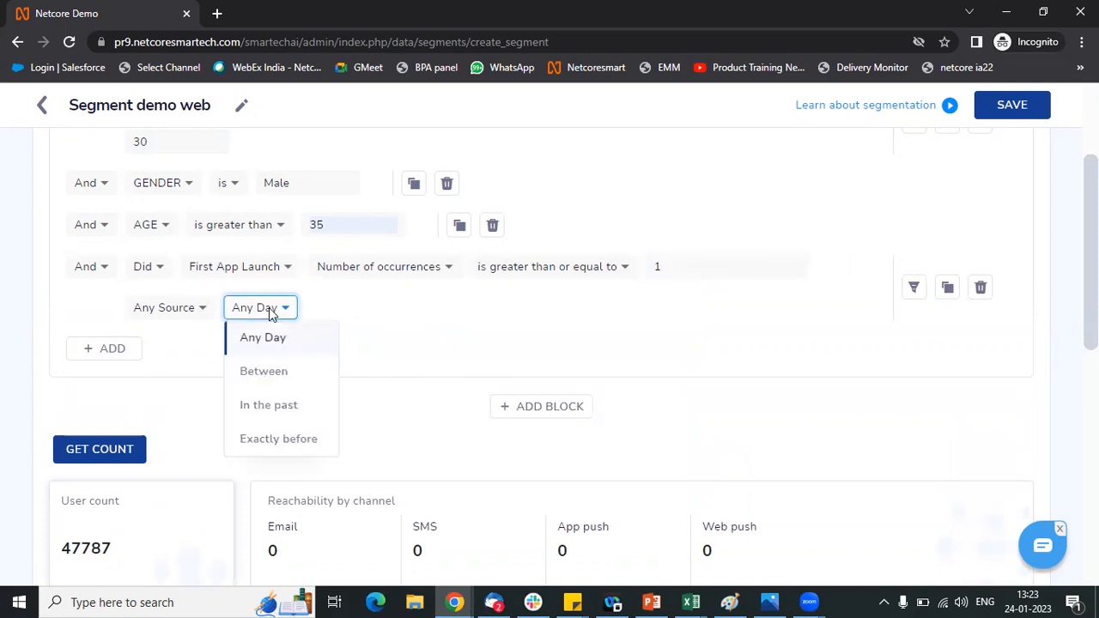
pyautogui.click(284, 405)
pyautogui.click(357, 308)
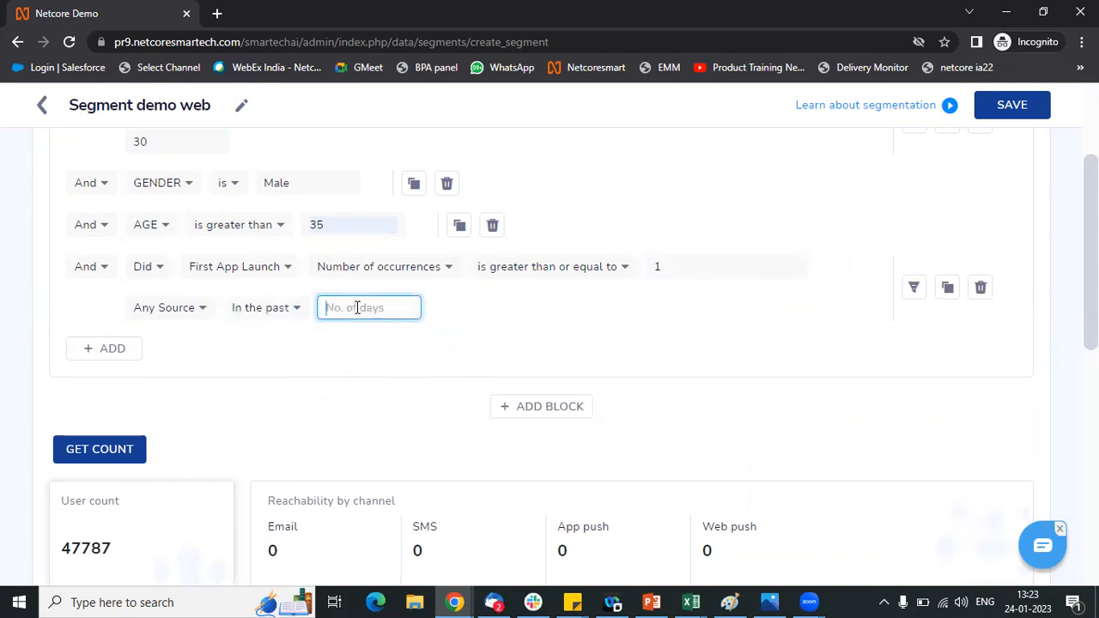
pyautogui.write('7')
pyautogui.click(520, 365)
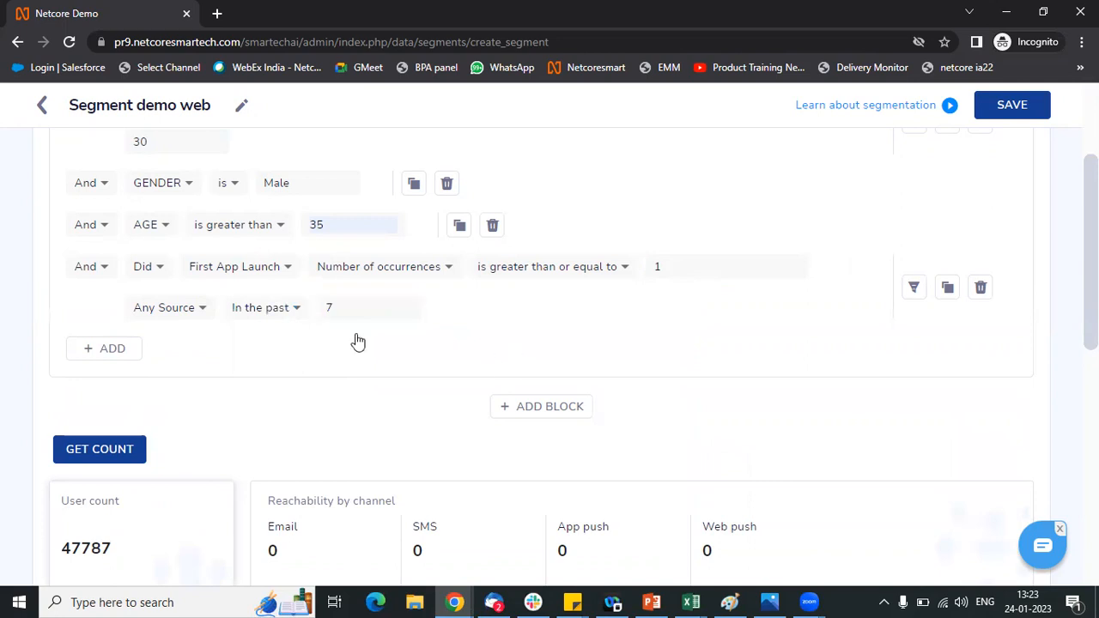
# Search the behaviour conditions for "page browse" and add the Page Browse activity to the block
pyautogui.click(119, 352)
pyautogui.click(409, 423)
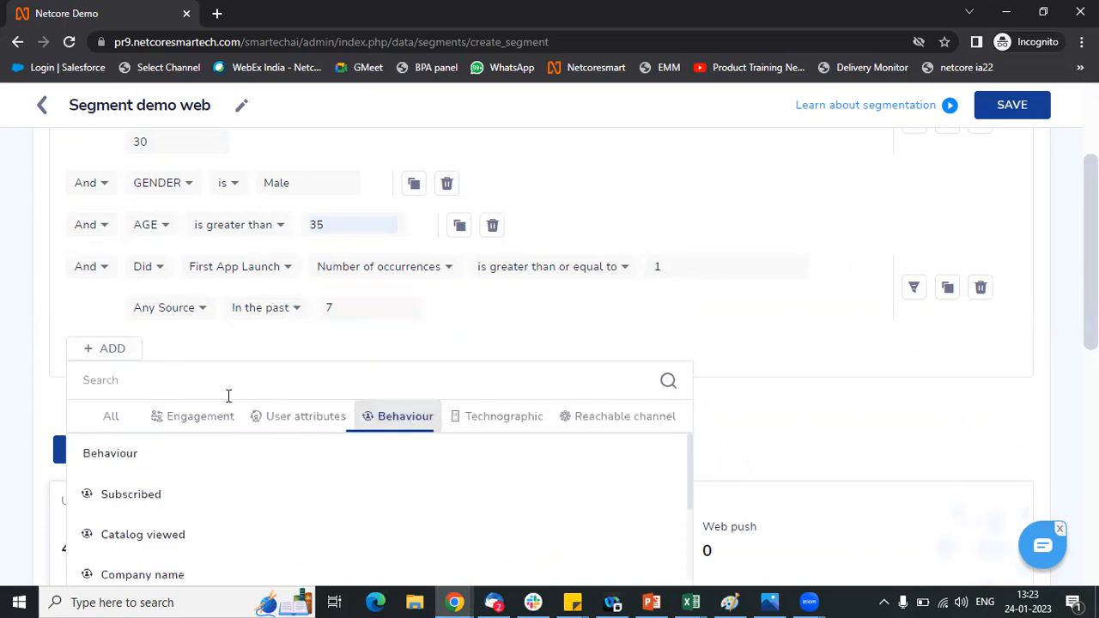
pyautogui.write('page browse')
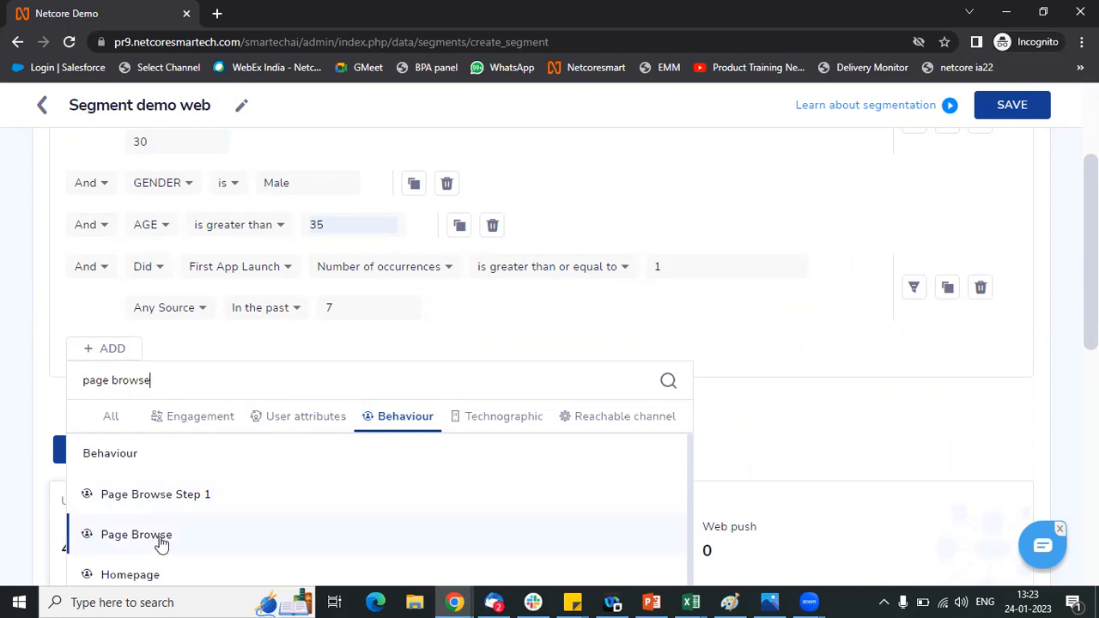
pyautogui.click(160, 536)
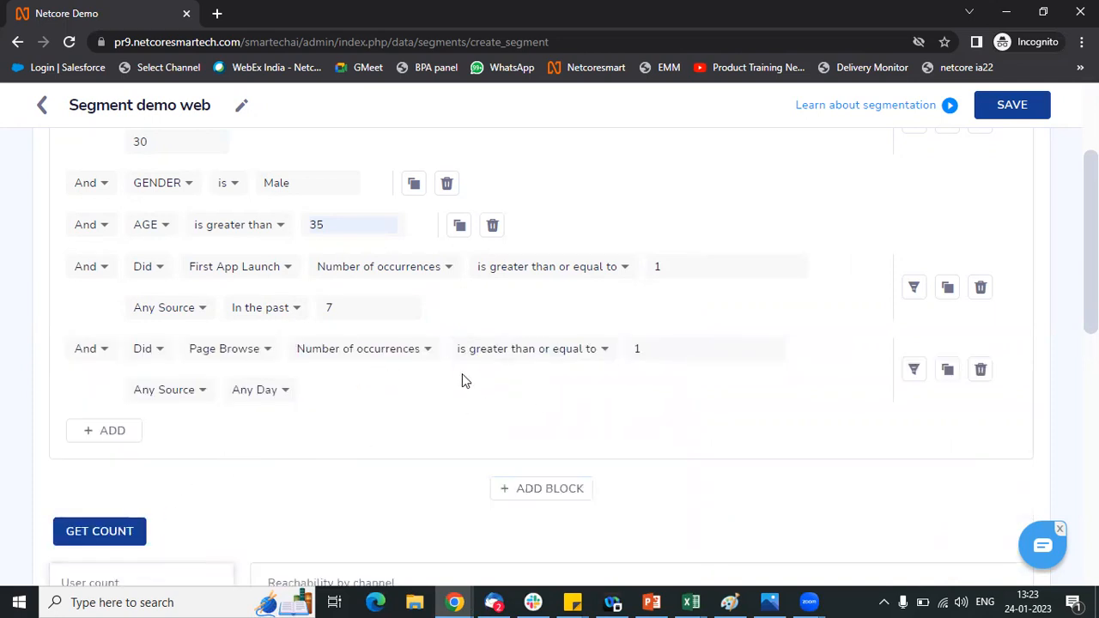
# Add a payload filter to the Page Browse condition where URL contains "home"
pyautogui.click(915, 370)
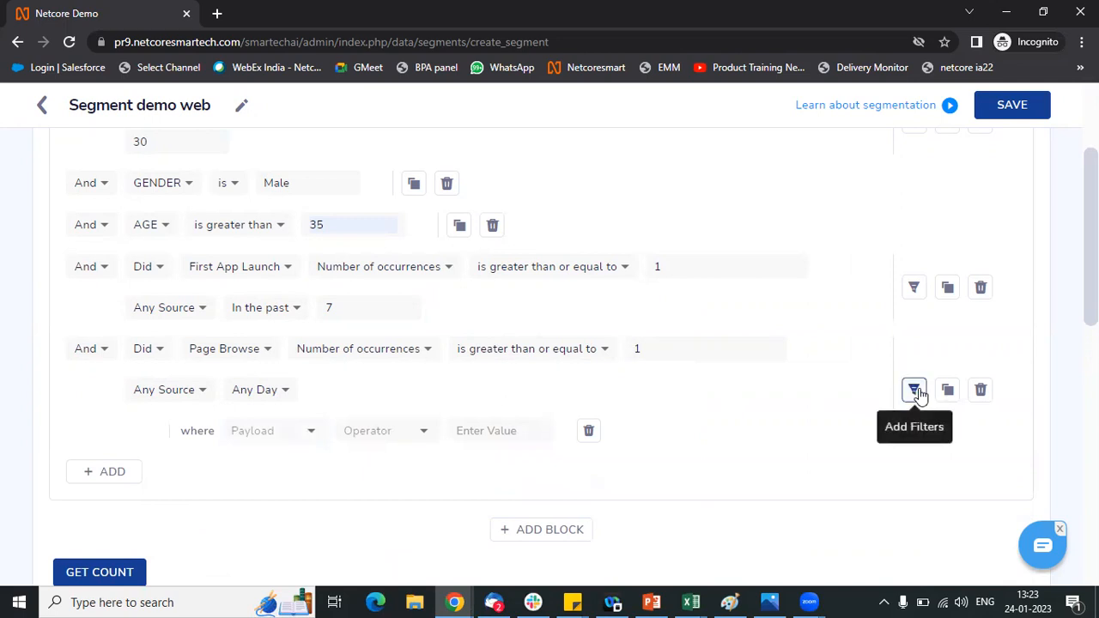
pyautogui.click(306, 432)
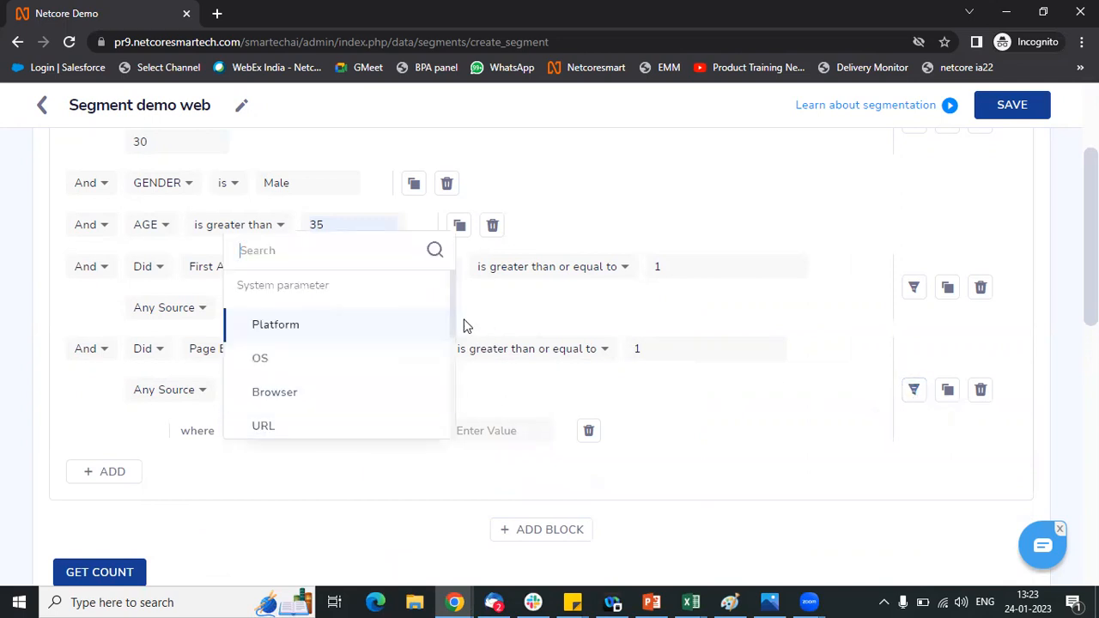
pyautogui.moveTo(452, 321); pyautogui.dragTo(452, 361)
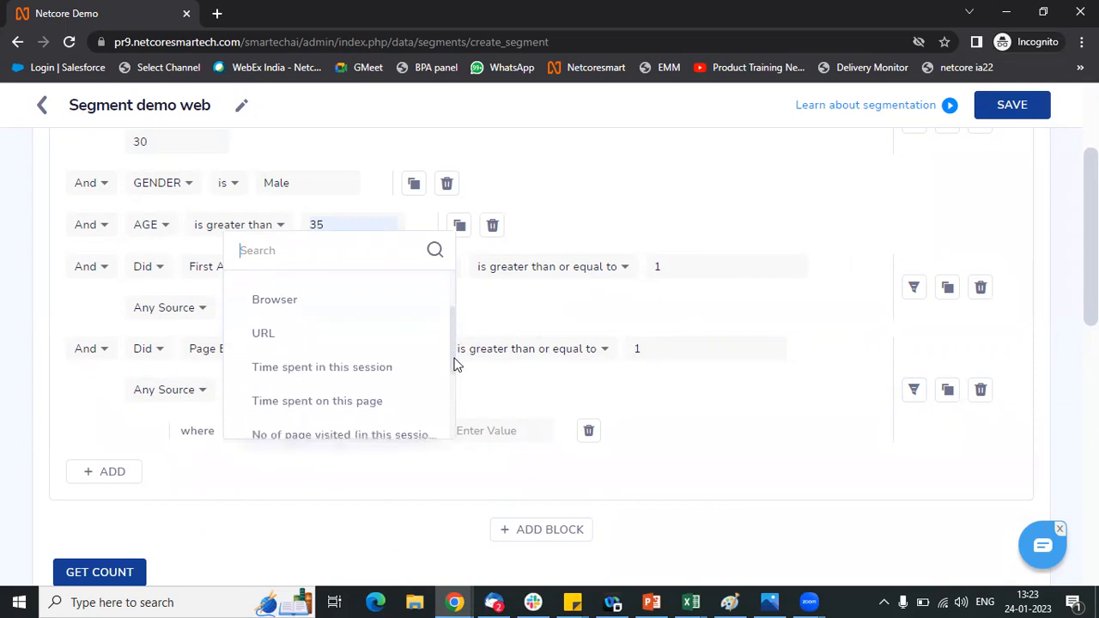
pyautogui.click(295, 332)
pyautogui.click(392, 437)
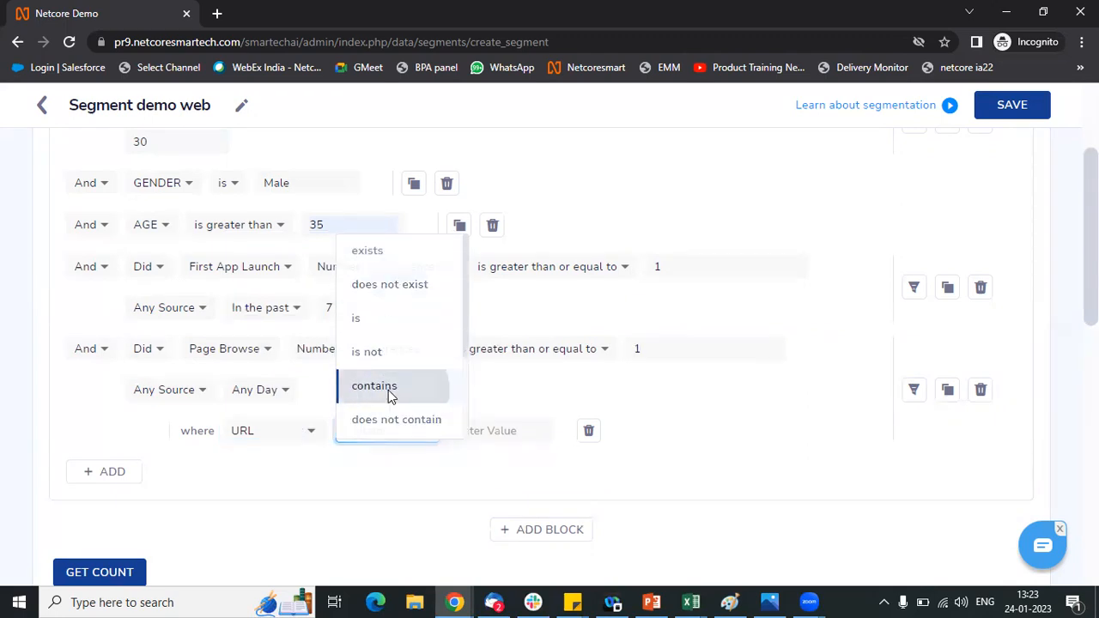
pyautogui.click(383, 391)
pyautogui.click(476, 434)
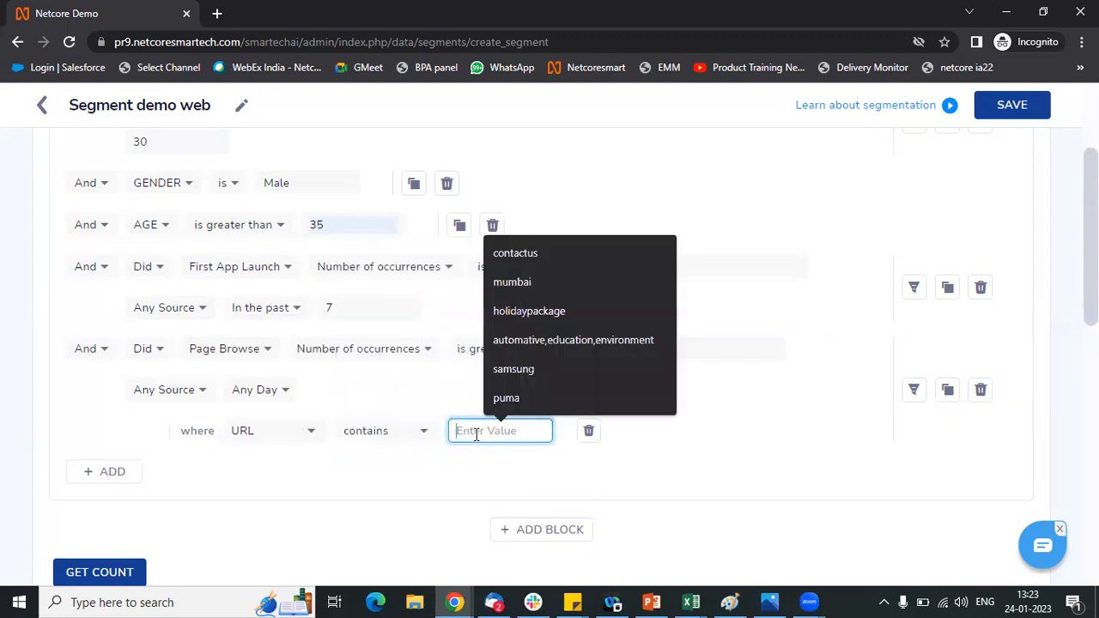
pyautogui.write('home')
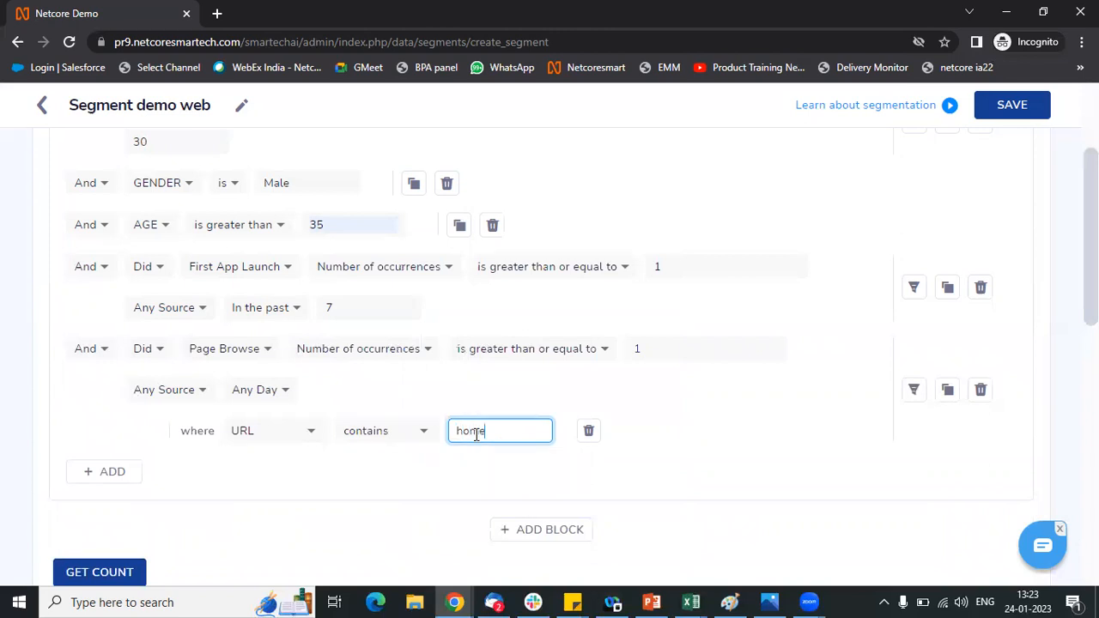
pyautogui.click(697, 436)
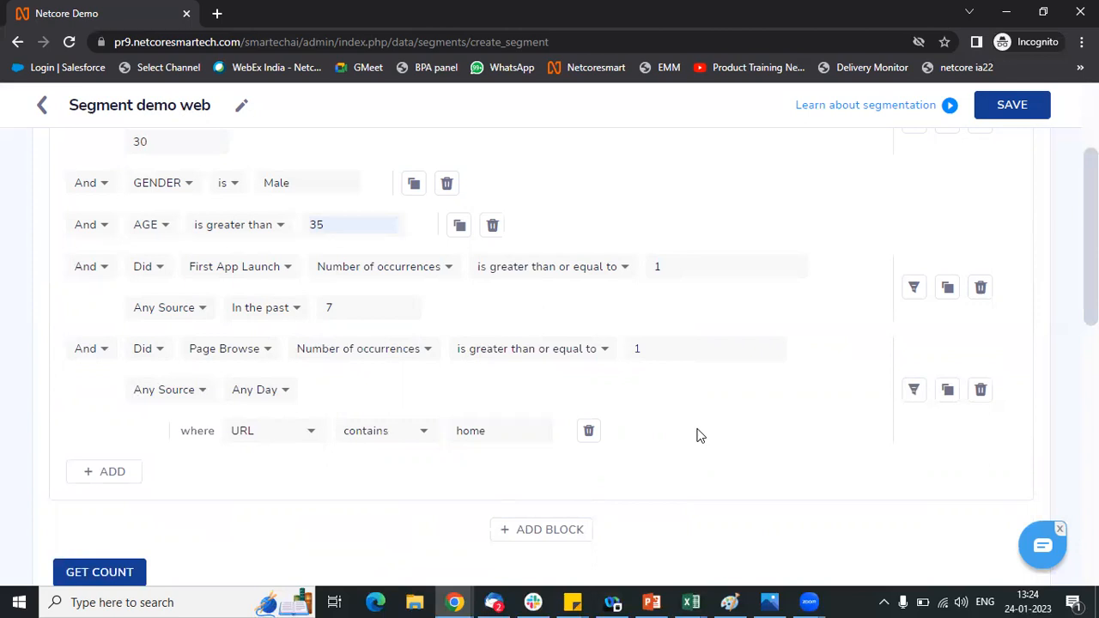
# Limit the Page Browse condition to occurrences in the past 7 days
pyautogui.click(268, 395)
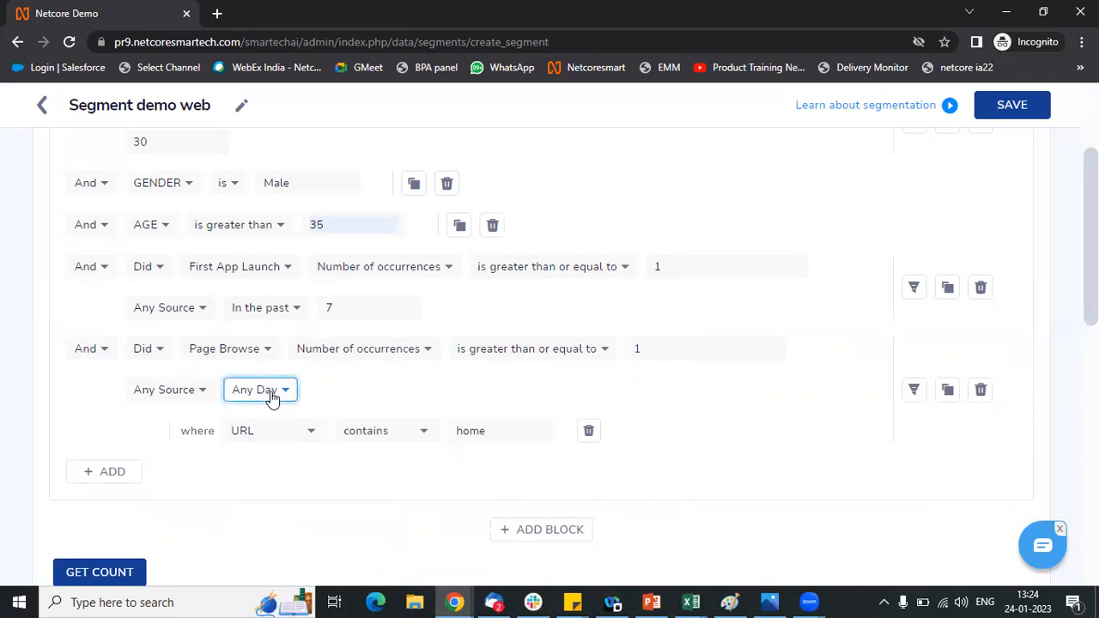
pyautogui.click(270, 486)
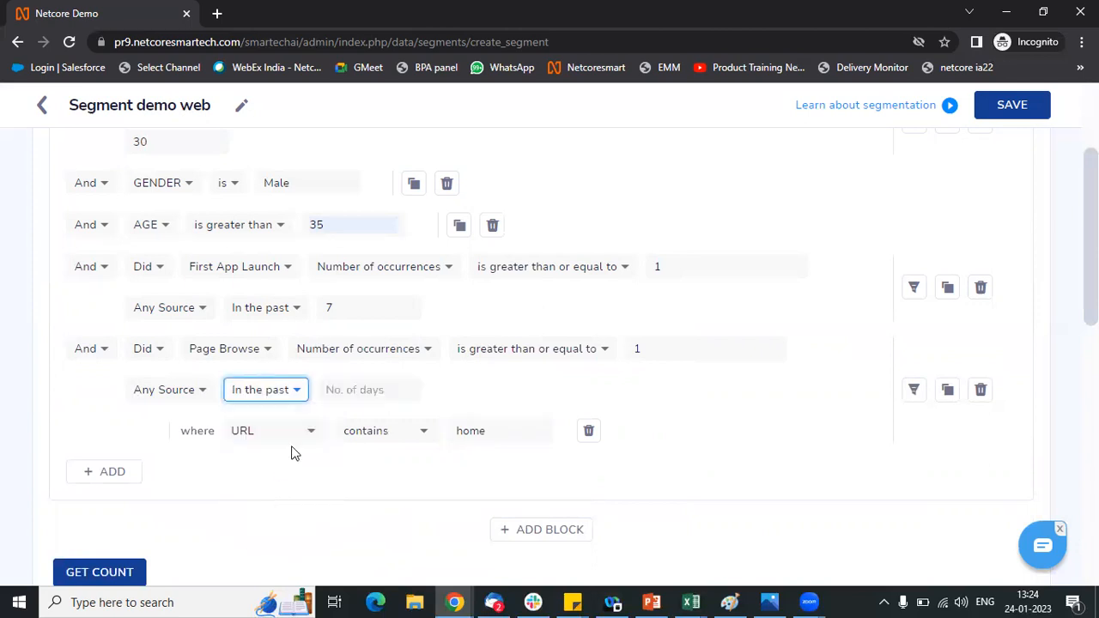
pyautogui.click(352, 391)
pyautogui.write('7')
pyautogui.click(818, 347)
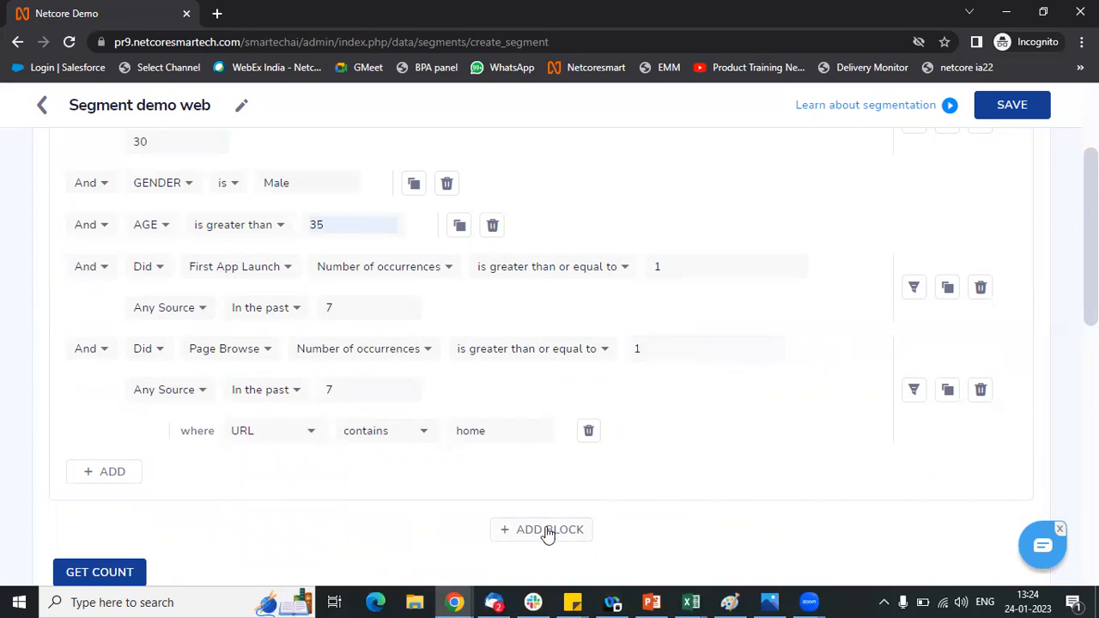
# Add a second, empty condition block below the first block of the included users
pyautogui.scroll(-1, 551, 401)
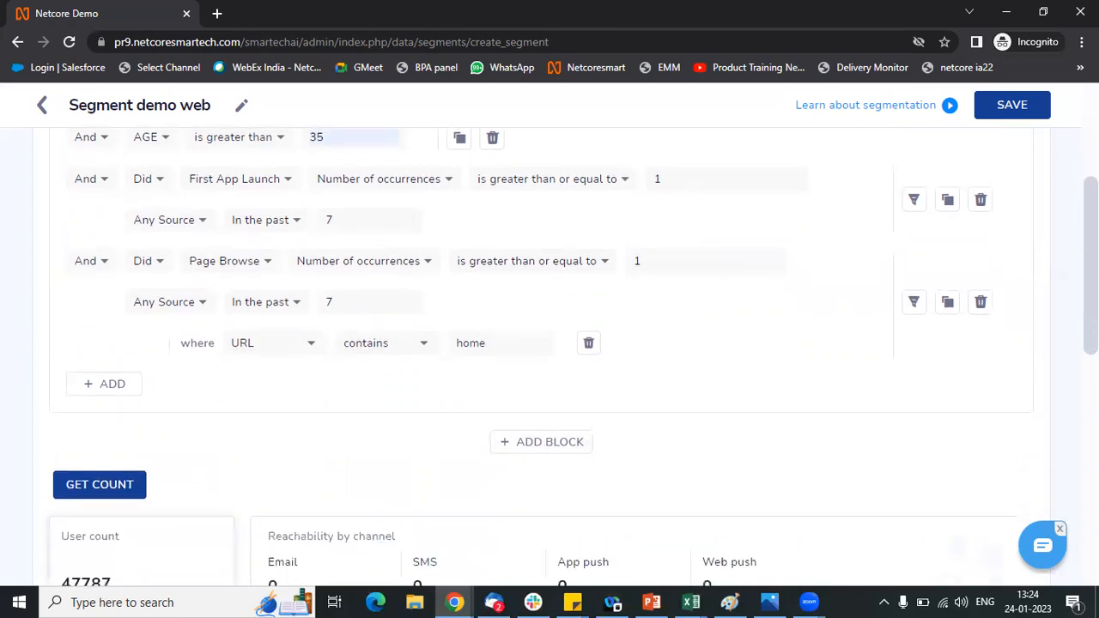
pyautogui.click(539, 432)
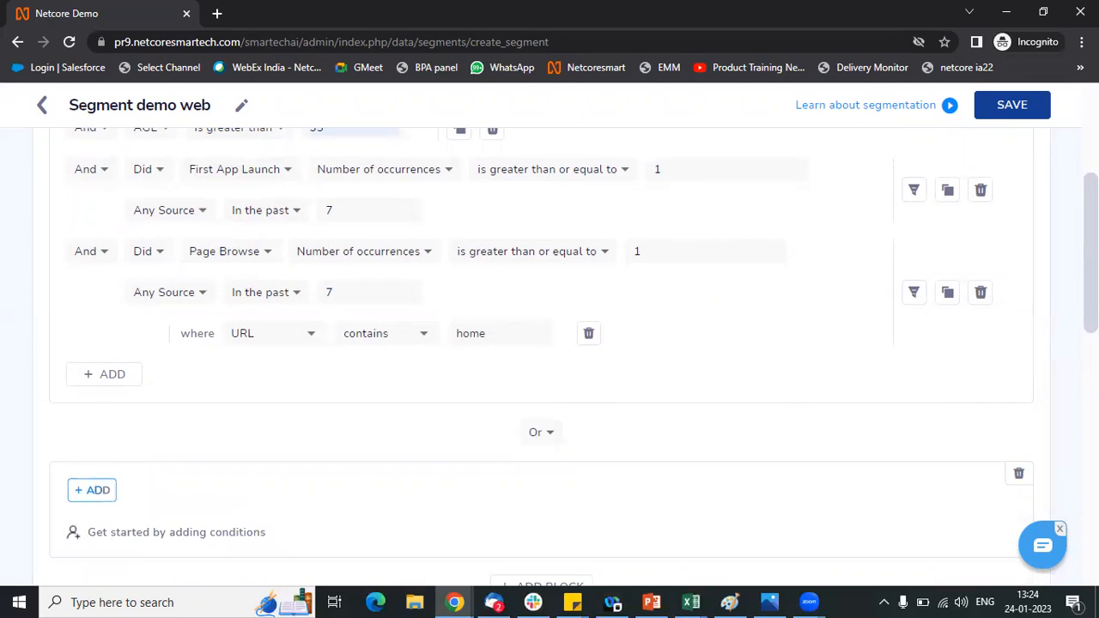
pyautogui.scroll(-1, 777, 395)
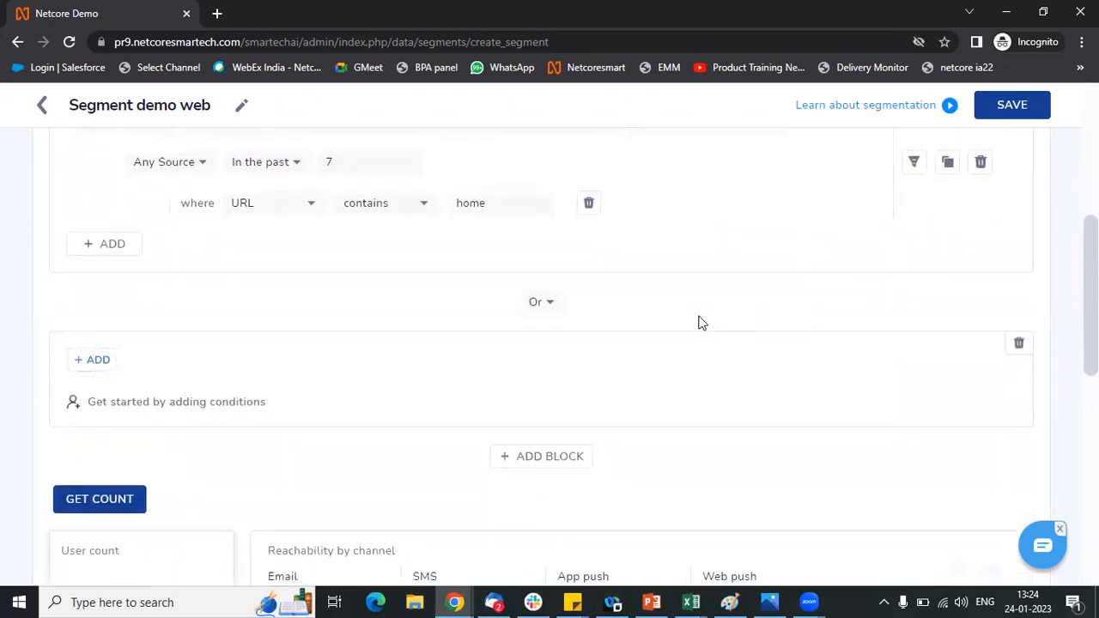
# Change the operator joining the two condition blocks to And
pyautogui.scroll(2, 74, 401)
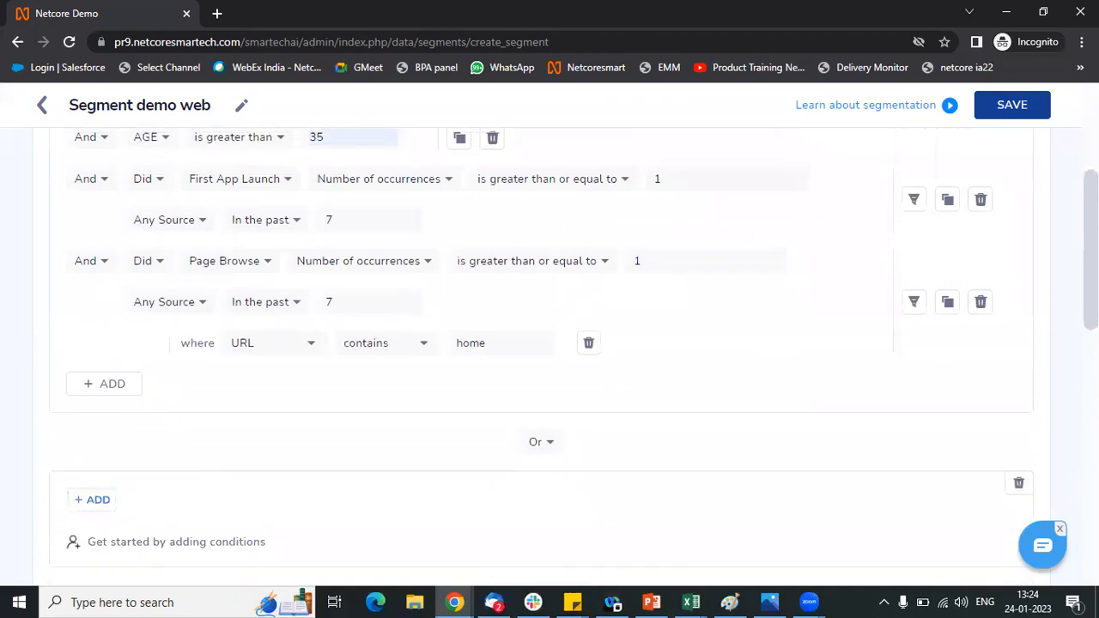
pyautogui.scroll(1, 75, 549)
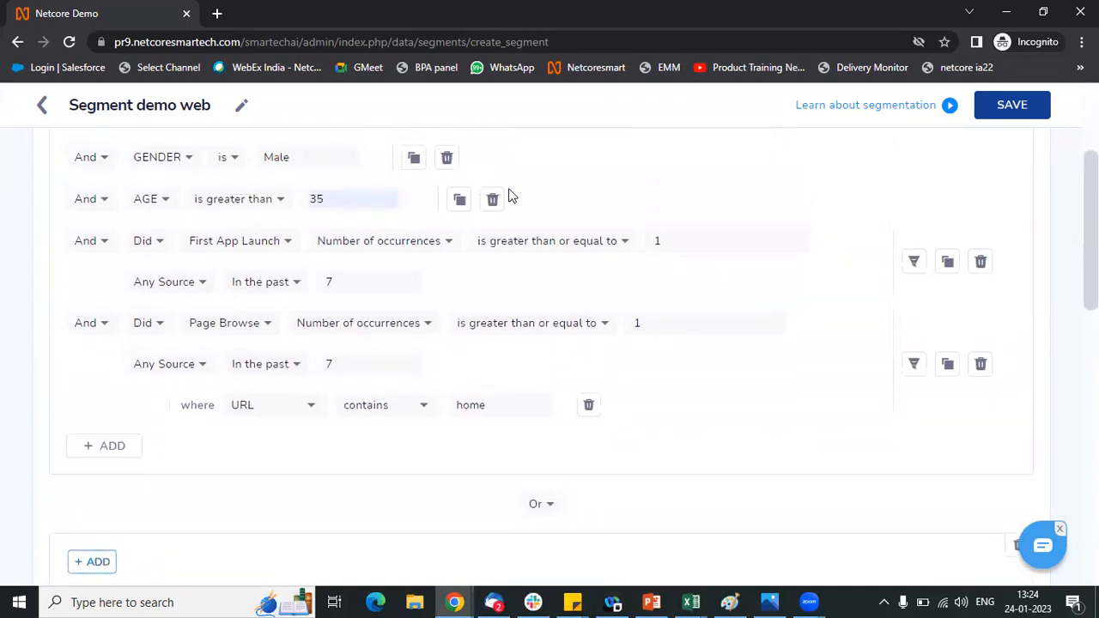
pyautogui.click(320, 160)
pyautogui.scroll(-2, 650, 346)
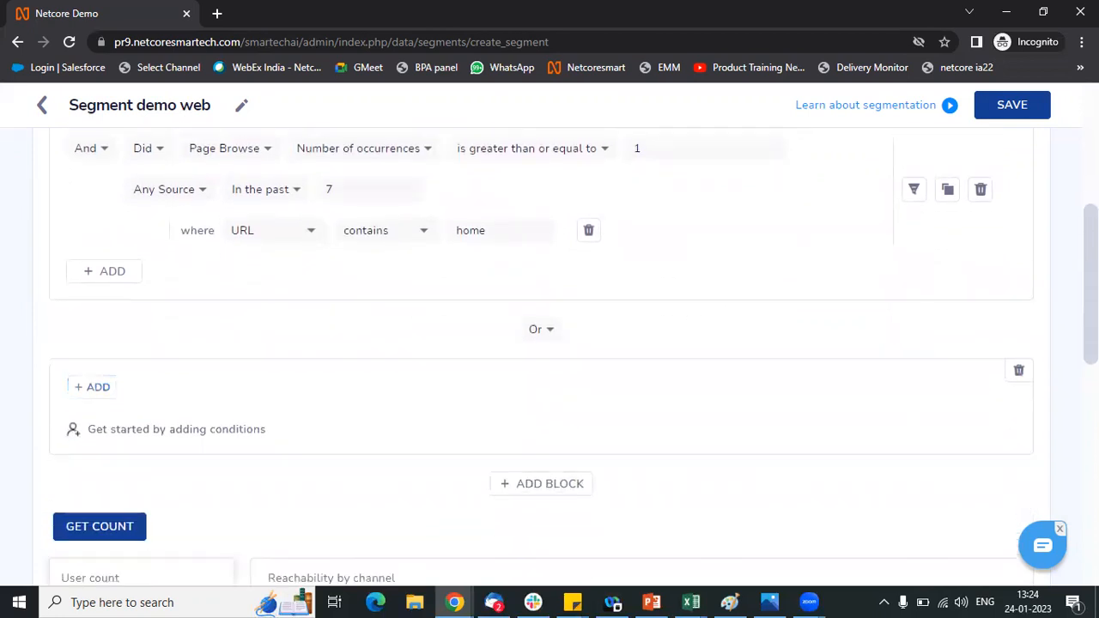
pyautogui.click(545, 334)
pyautogui.click(548, 360)
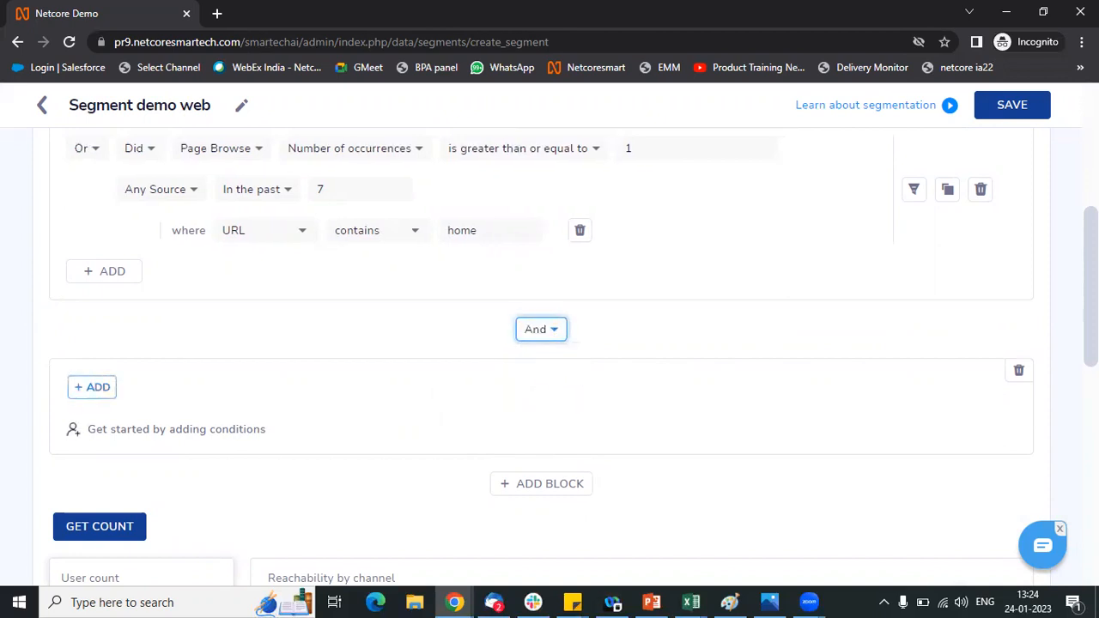
pyautogui.scroll(1, 550, 367)
pyautogui.scroll(1, 592, 420)
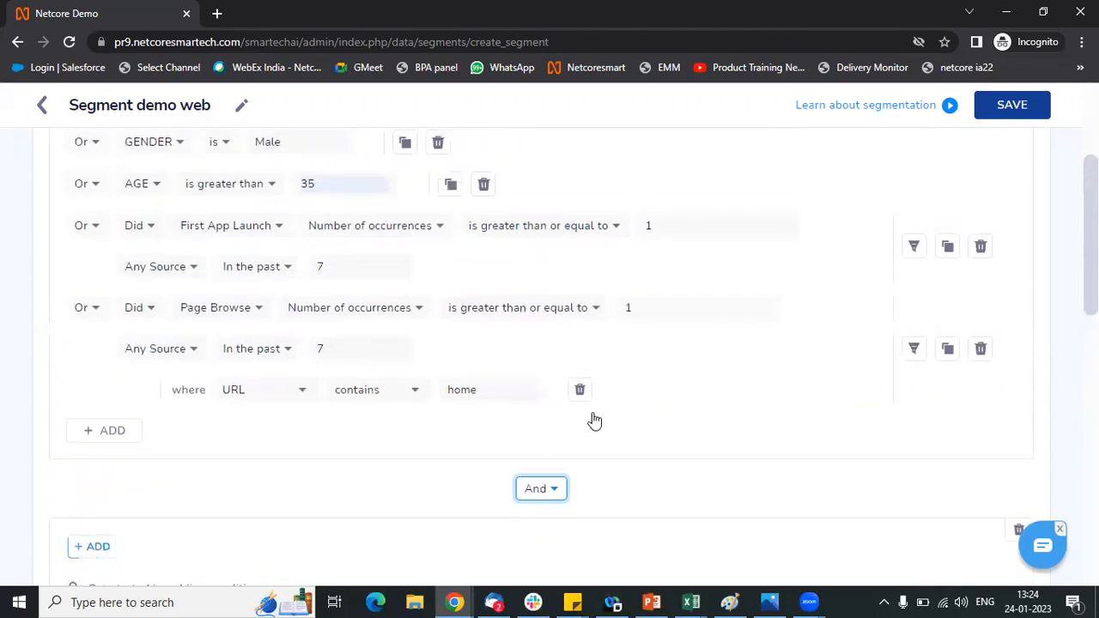
pyautogui.scroll(-4, 108, 343)
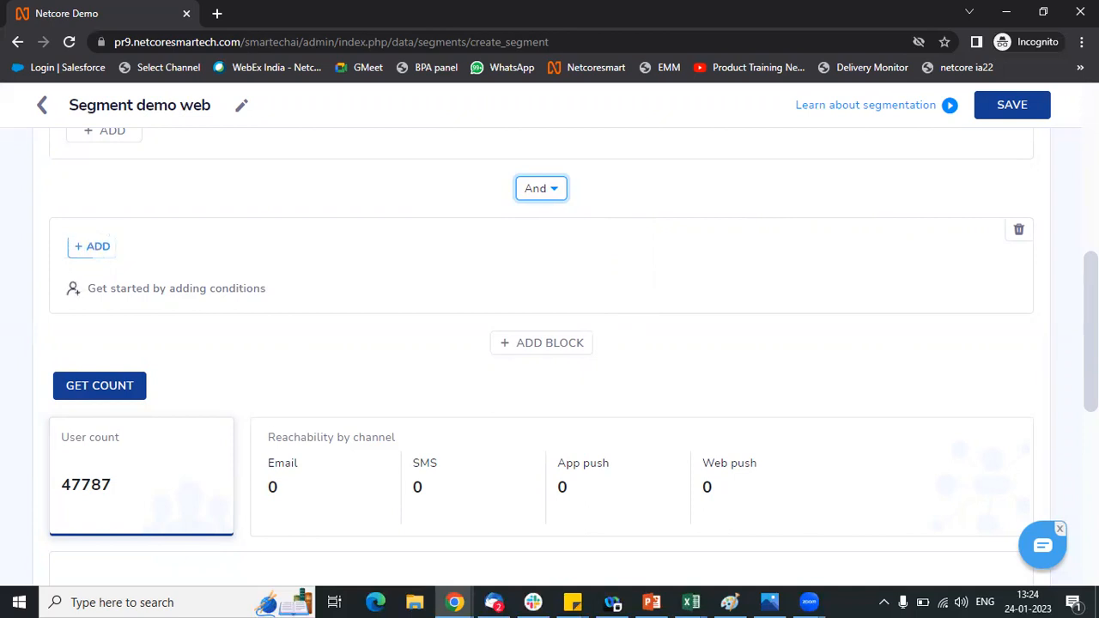
# Leave the segment editor without saving and open the FB custom audience page of the Audience section
pyautogui.click(549, 346)
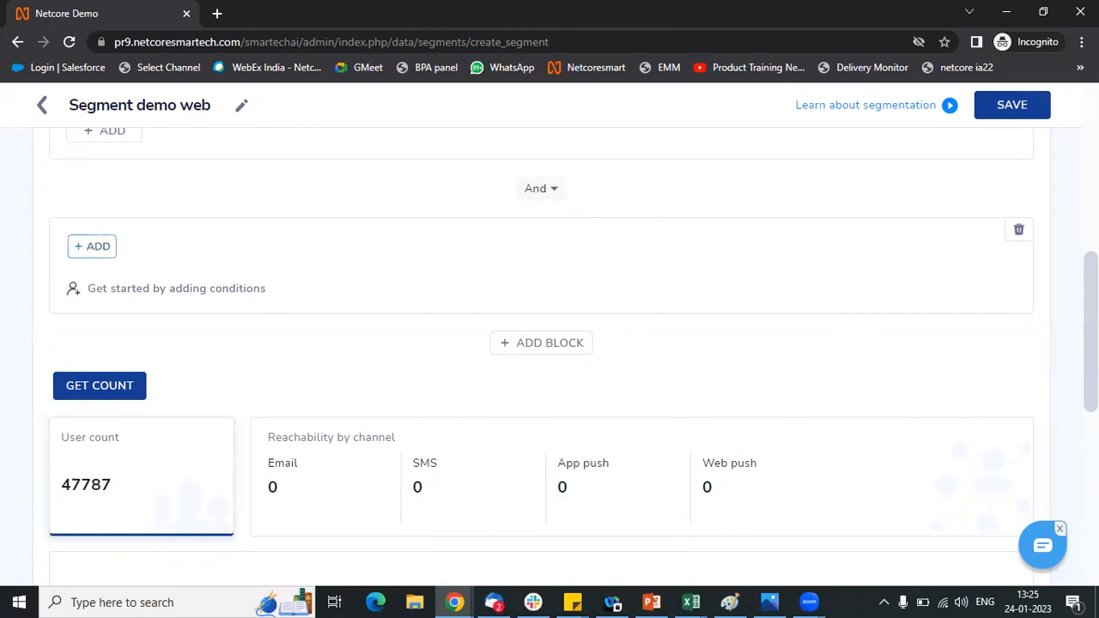
pyautogui.scroll(3, 572, 356)
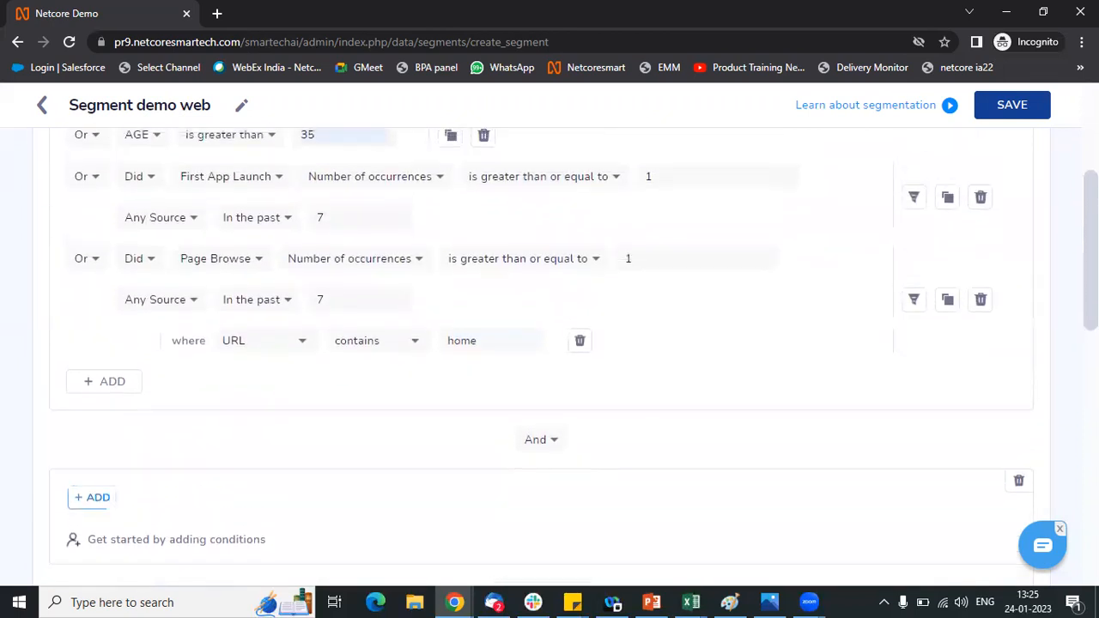
pyautogui.scroll(3, 549, 344)
pyautogui.scroll(1, 550, 344)
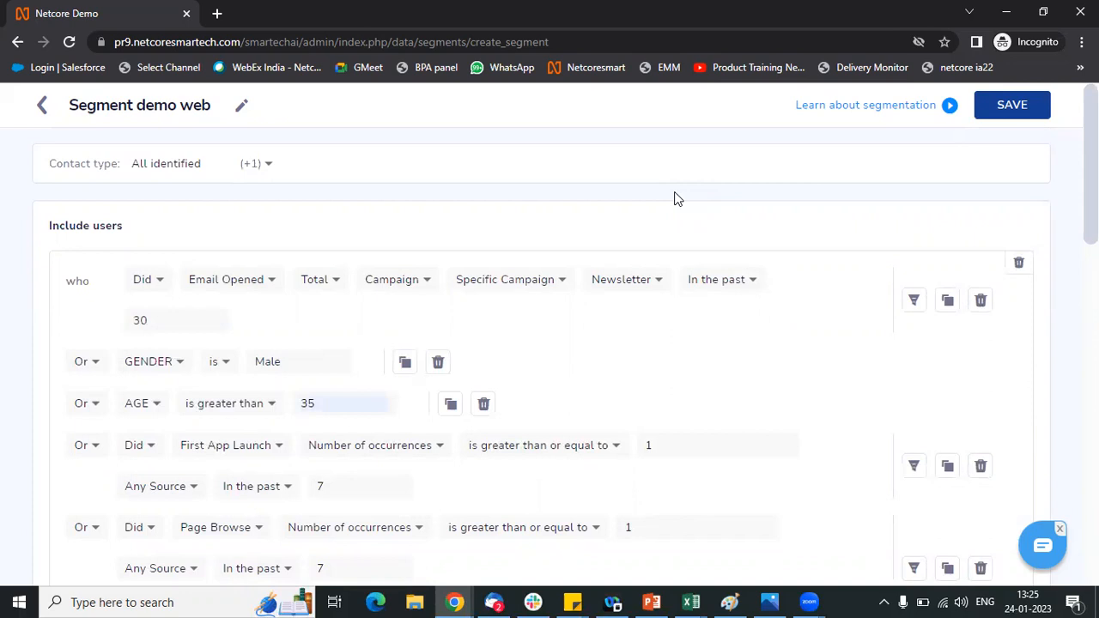
pyautogui.click(41, 104)
pyautogui.click(608, 452)
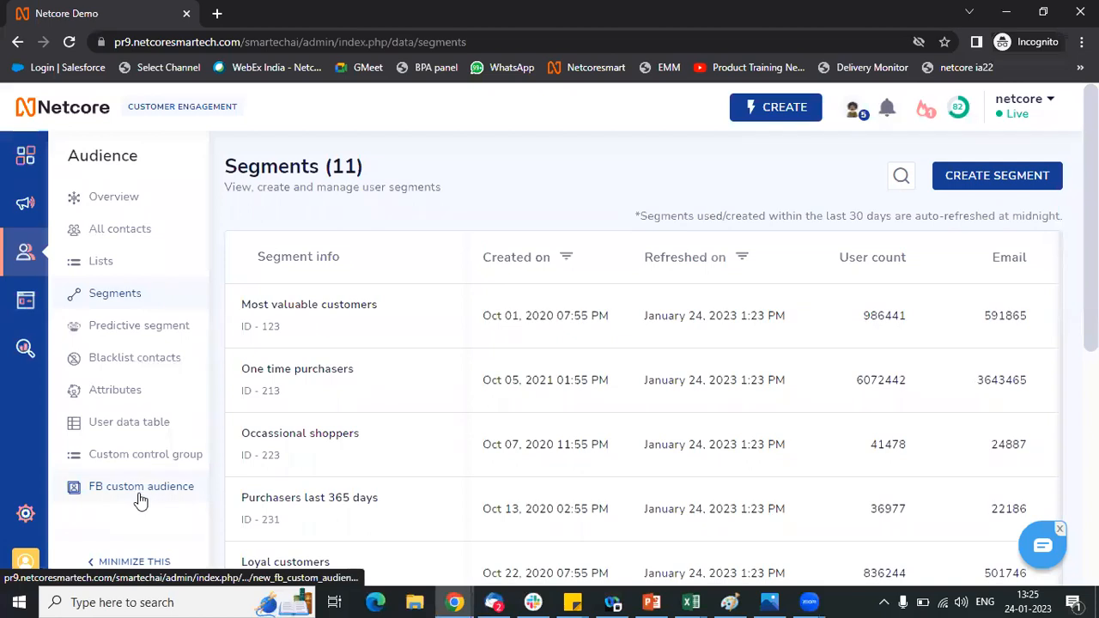
pyautogui.click(139, 495)
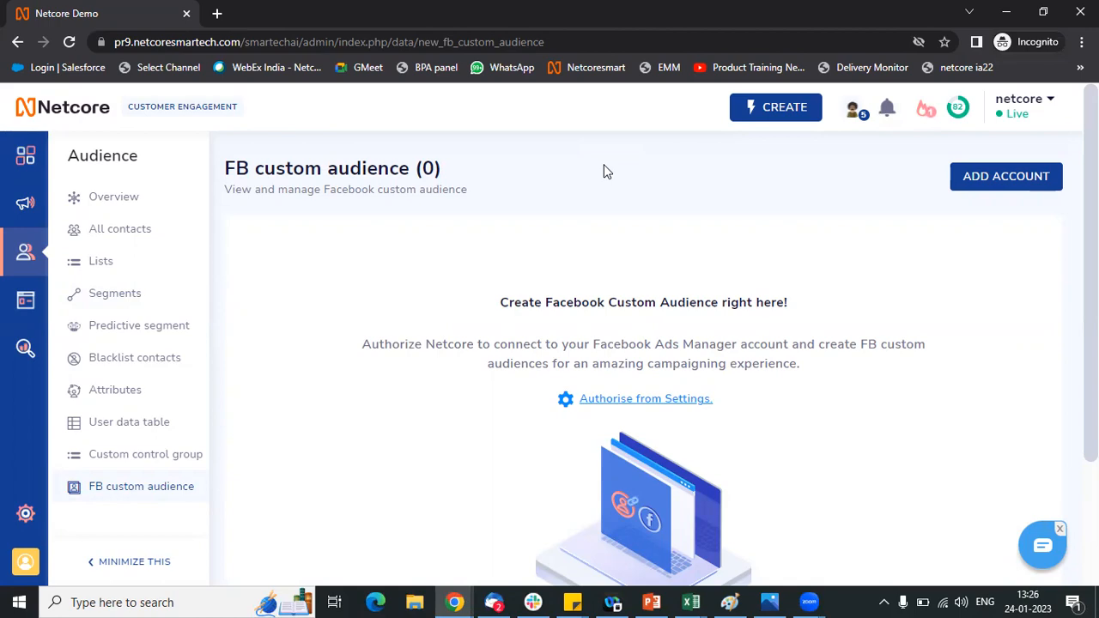
pyautogui.click(725, 68)
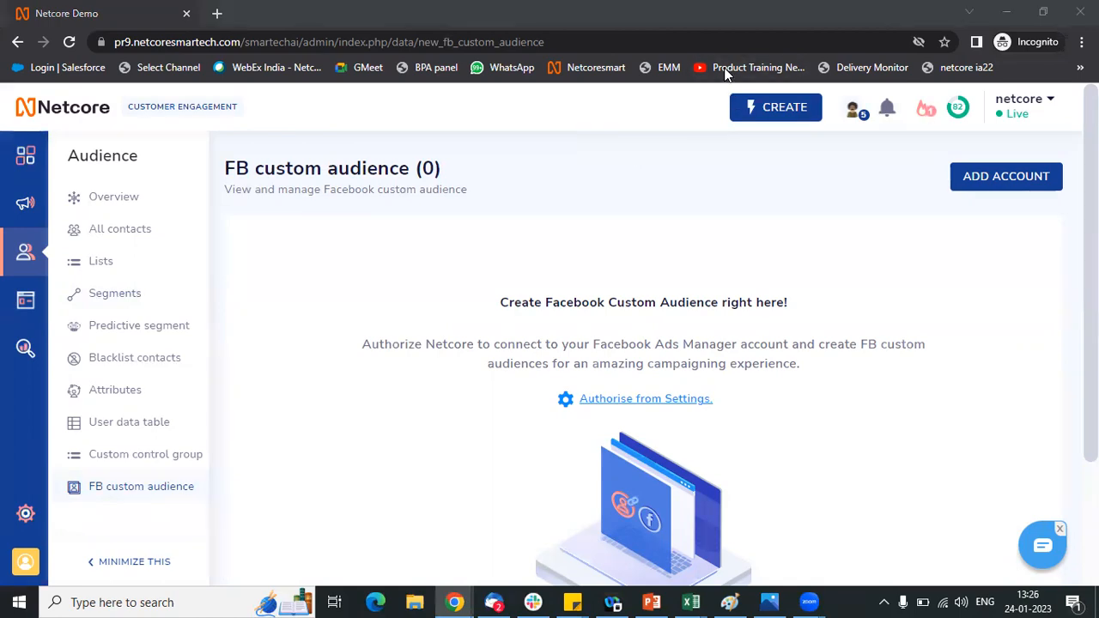